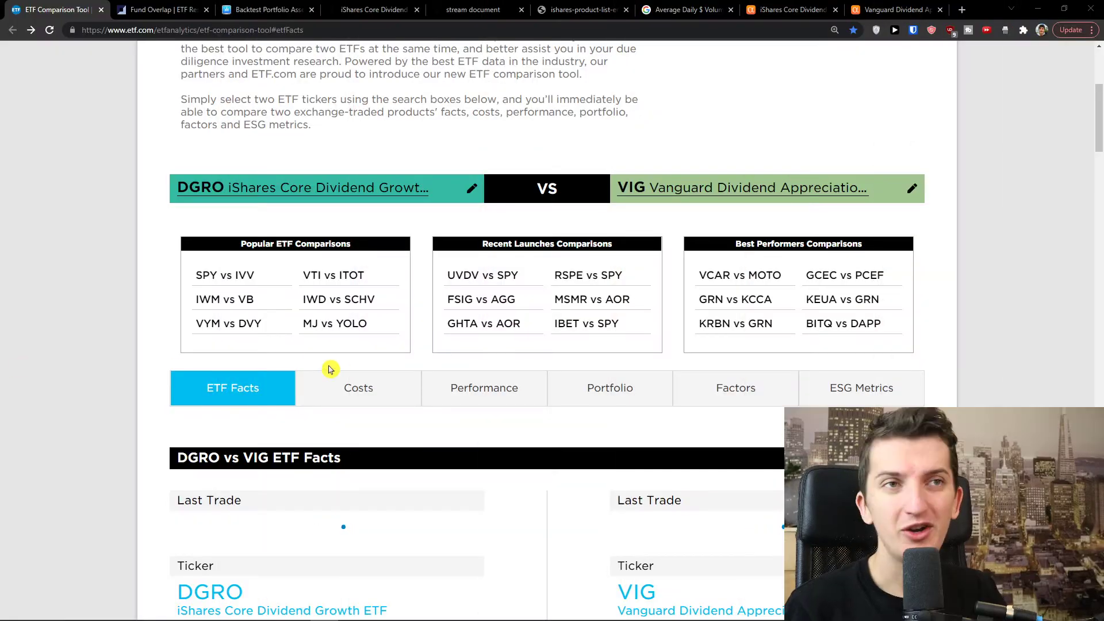
- Scroll the DGRO vs VIG ETF Facts rows and highlight VIG's 181.97M average daily volume
{"action": "scroll", "coordinate": [321, 380], "scroll_direction": "down", "scroll_amount": 1}
{"action": "scroll", "coordinate": [321, 379], "scroll_direction": "down", "scroll_amount": 4}
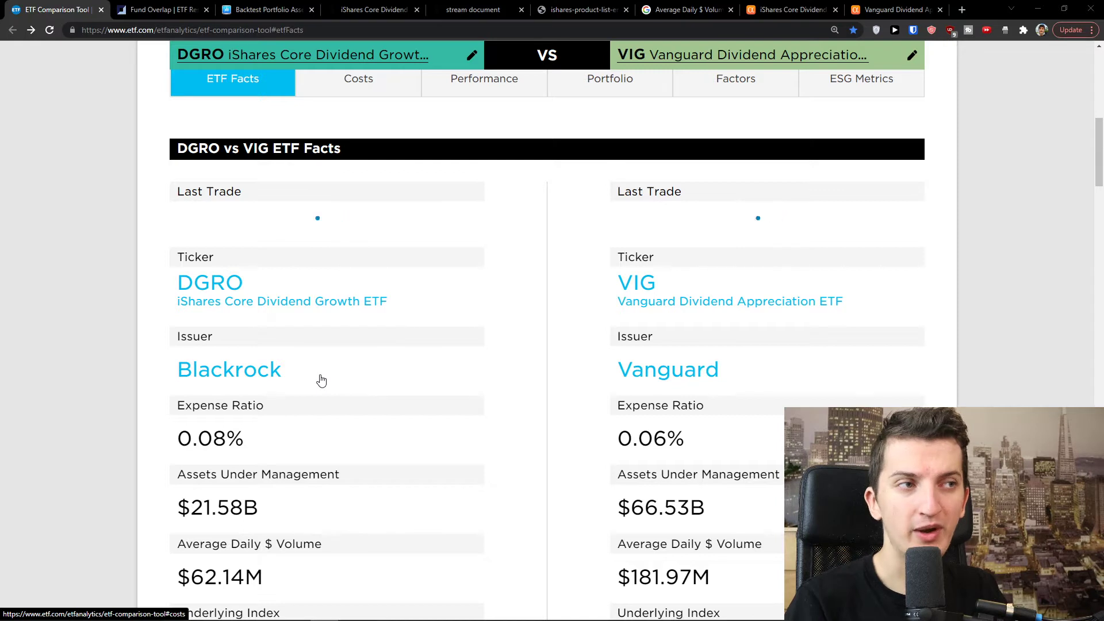
{"action": "scroll", "coordinate": [321, 380], "scroll_direction": "down", "scroll_amount": 2}
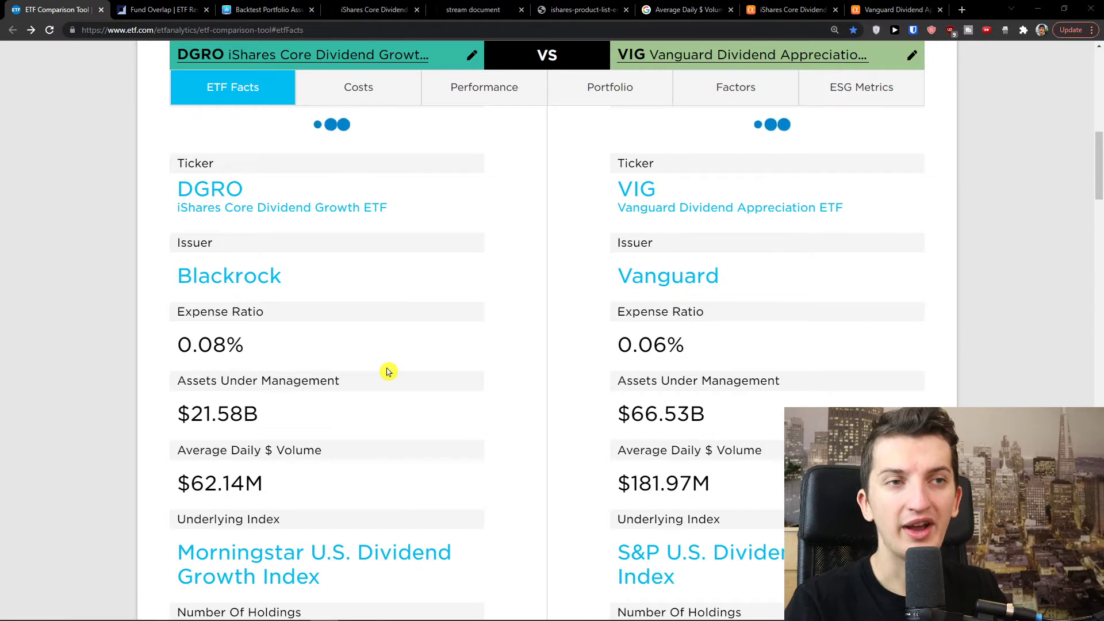
{"action": "scroll", "coordinate": [388, 371], "scroll_direction": "down", "scroll_amount": 1}
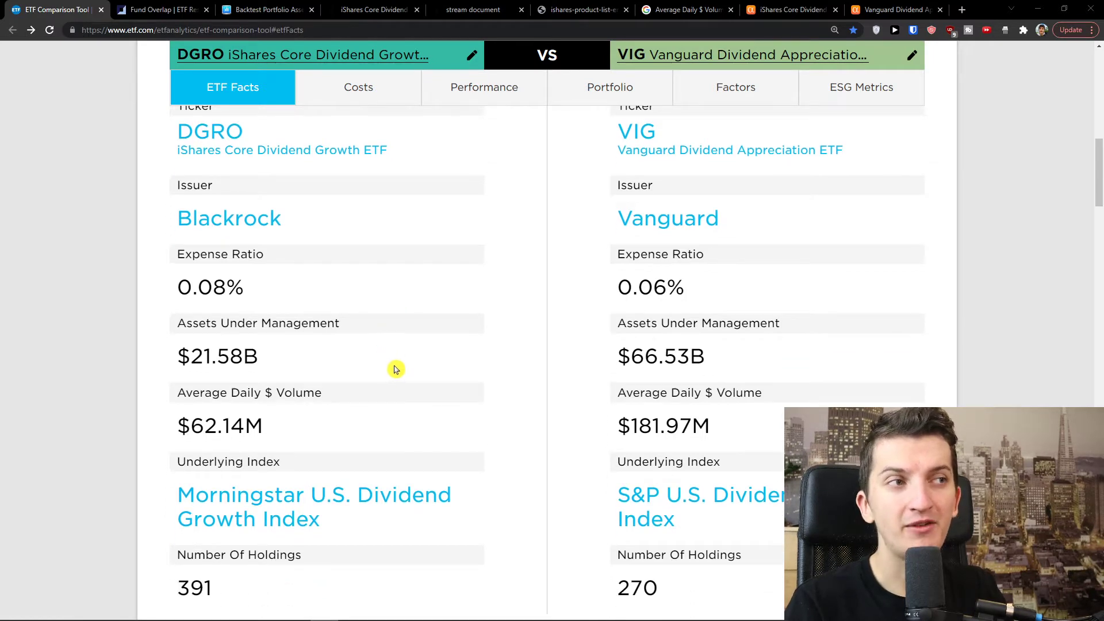
{"action": "scroll", "coordinate": [391, 370], "scroll_direction": "down", "scroll_amount": 1}
{"action": "left_click_drag", "start_coordinate": [708, 380], "coordinate": [629, 375]}
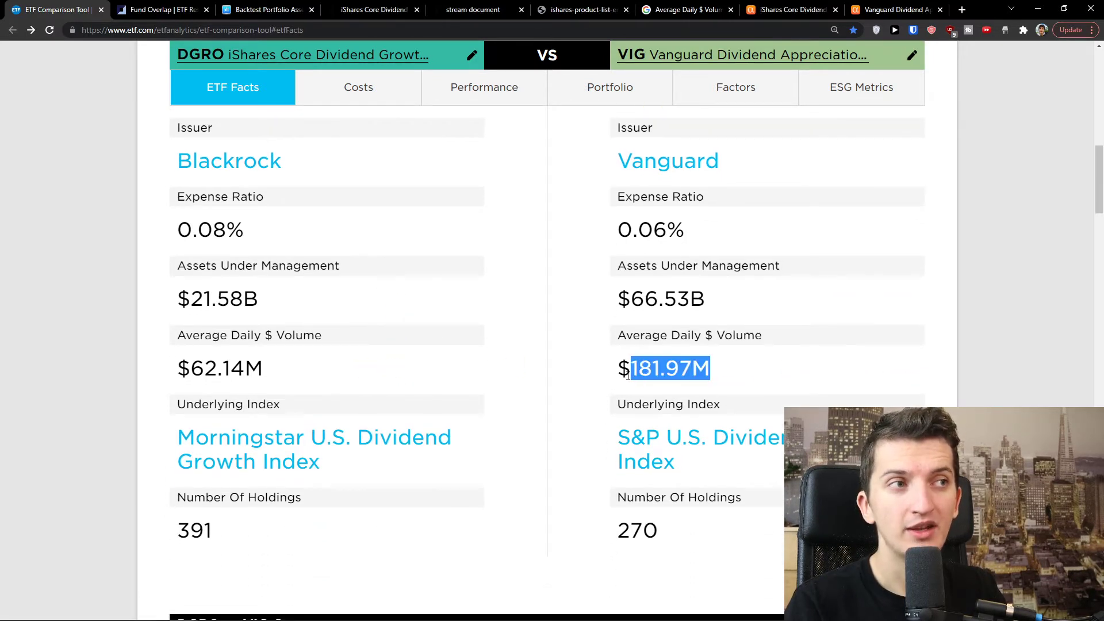
{"action": "left_click", "coordinate": [619, 374]}
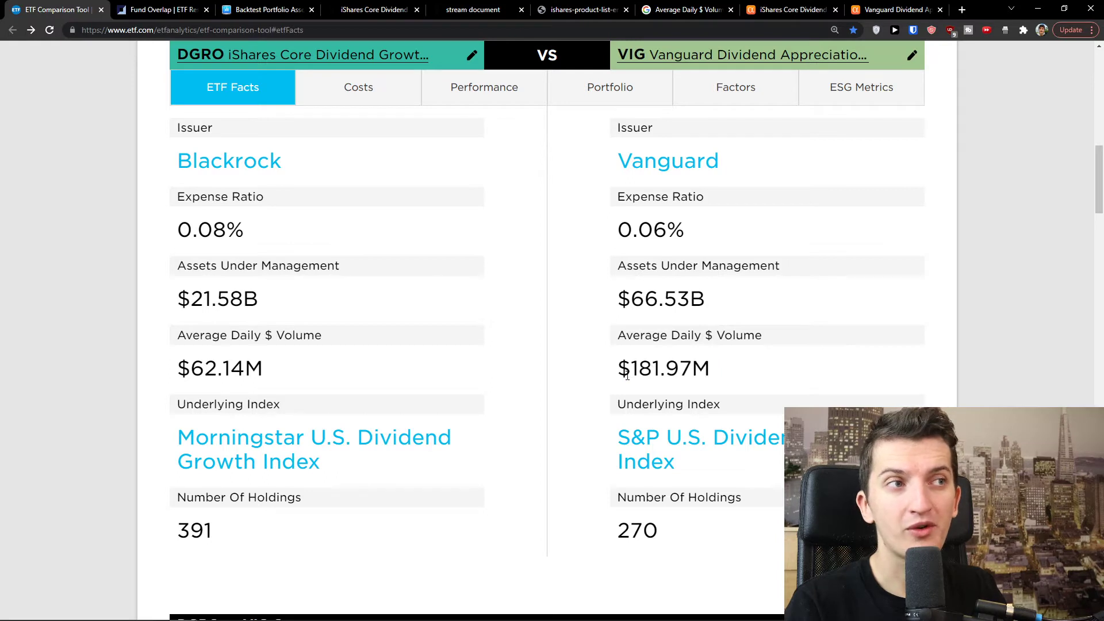
{"action": "scroll", "coordinate": [619, 375], "scroll_direction": "down", "scroll_amount": 2}
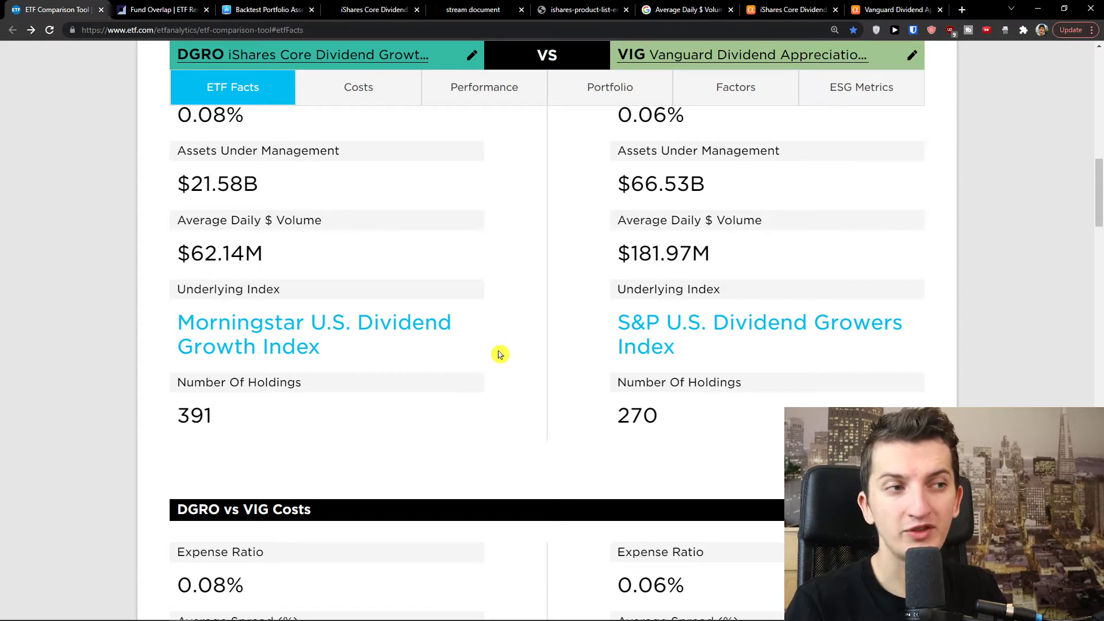
- Highlight VIG's 270 holdings, then scroll down to the DGRO vs VIG Costs section
{"action": "left_click_drag", "start_coordinate": [680, 414], "coordinate": [602, 414]}
{"action": "left_click", "coordinate": [218, 410]}
{"action": "left_click_drag", "start_coordinate": [217, 410], "coordinate": [179, 412]}
{"action": "scroll", "coordinate": [179, 412], "scroll_direction": "up", "scroll_amount": 3}
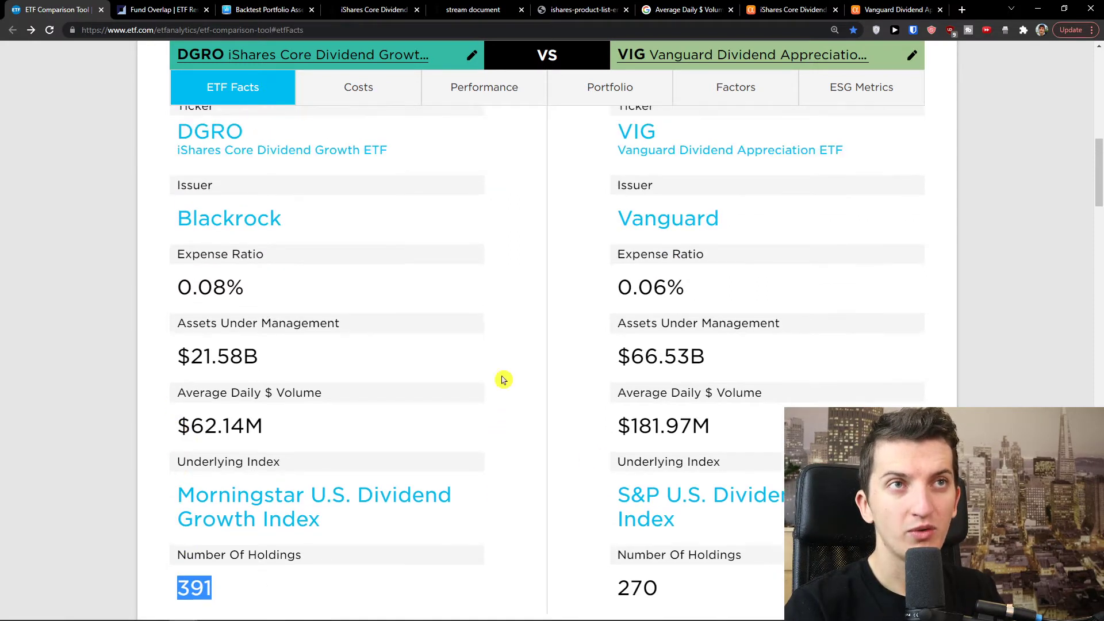
{"action": "scroll", "coordinate": [267, 243], "scroll_direction": "down", "scroll_amount": 1}
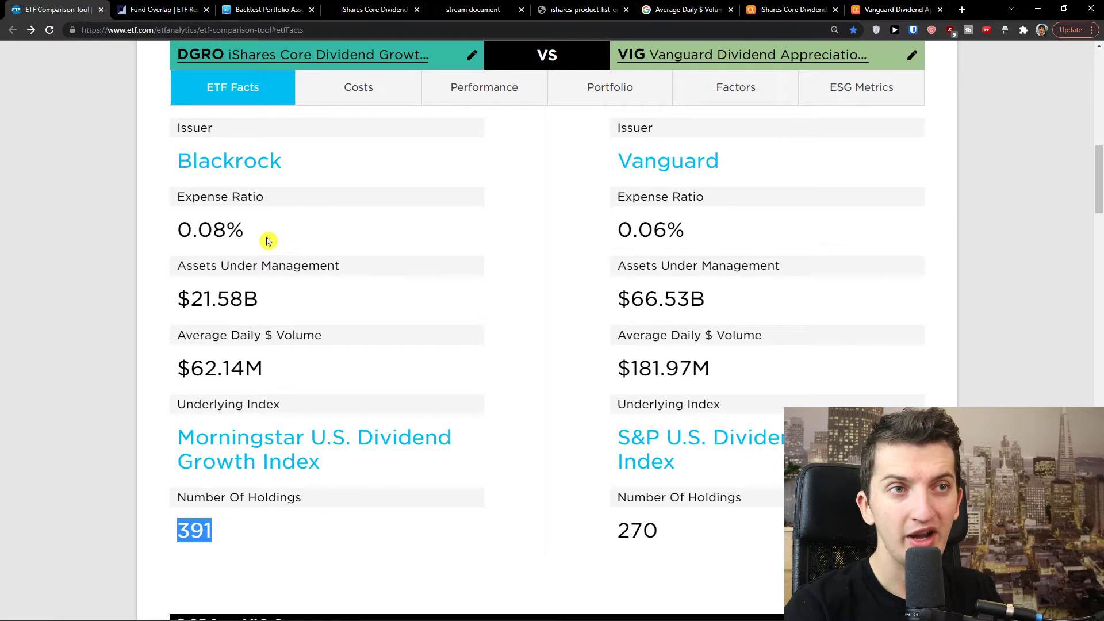
{"action": "scroll", "coordinate": [268, 241], "scroll_direction": "down", "scroll_amount": 1}
{"action": "scroll", "coordinate": [268, 242], "scroll_direction": "down", "scroll_amount": 1}
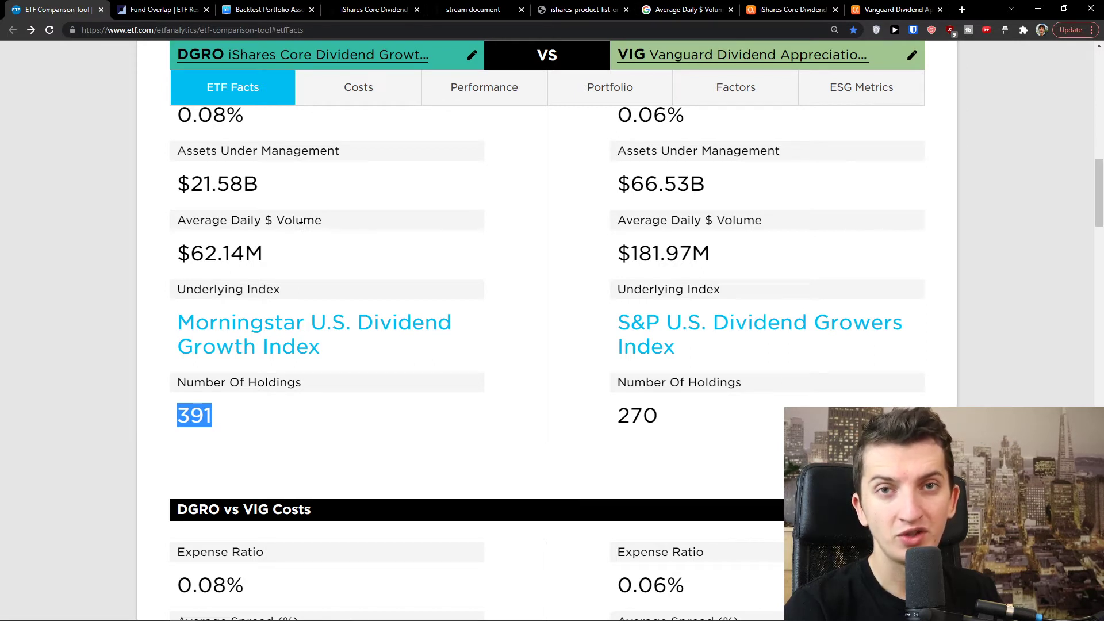
{"action": "scroll", "coordinate": [374, 284], "scroll_direction": "down", "scroll_amount": 6}
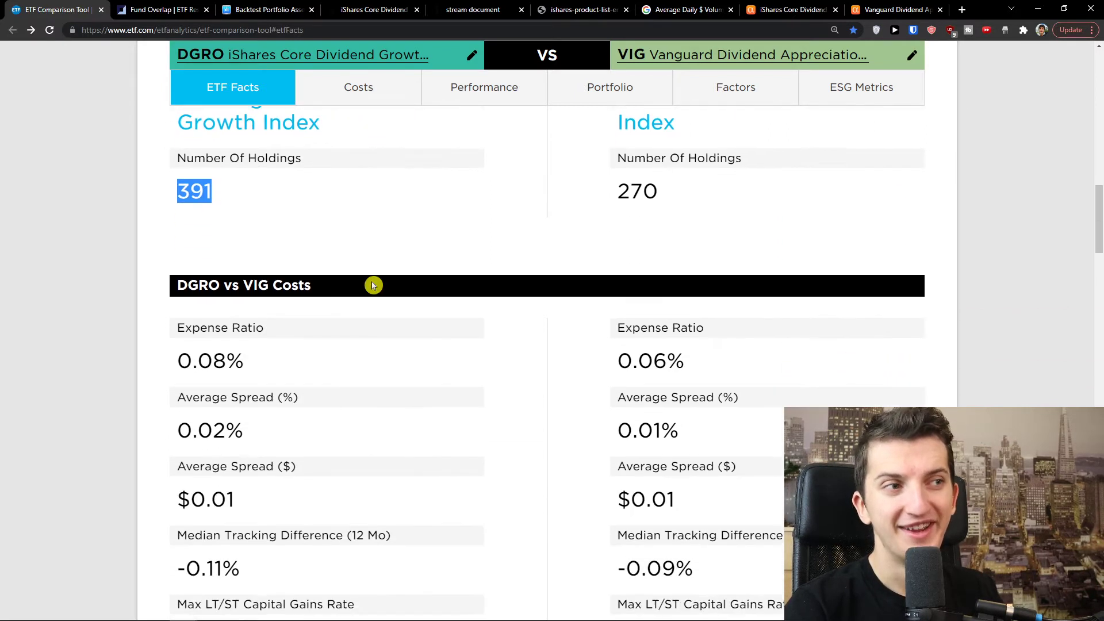
- Scroll to the Portfolio section and highlight DGRO's 20.40% Technology weighting
{"action": "scroll", "coordinate": [374, 283], "scroll_direction": "down", "scroll_amount": 6}
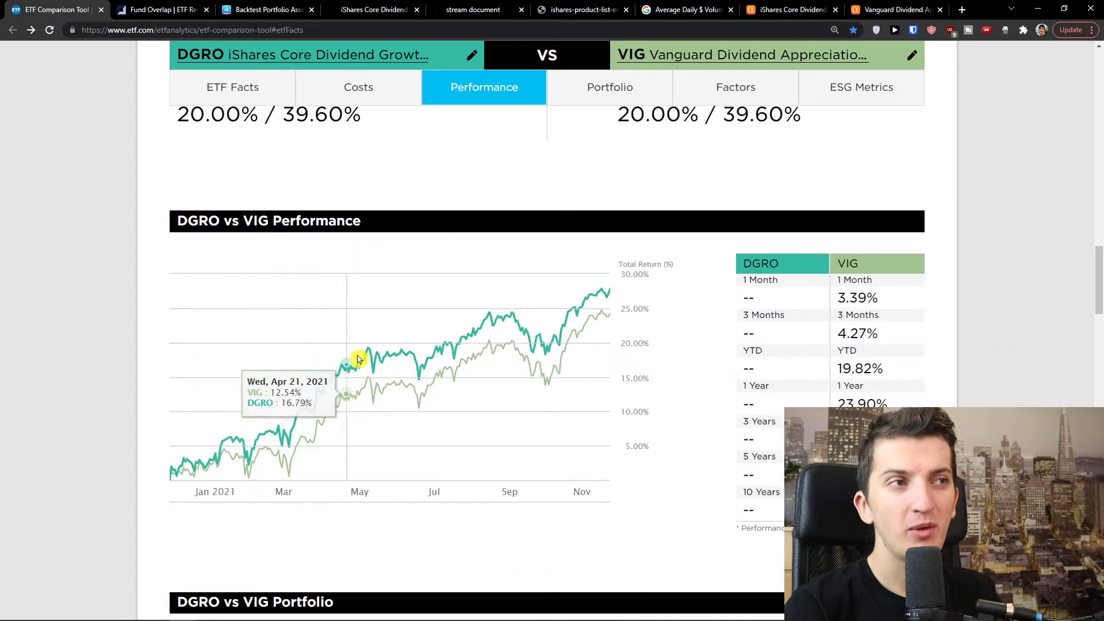
{"action": "scroll", "coordinate": [481, 361], "scroll_direction": "down", "scroll_amount": 8}
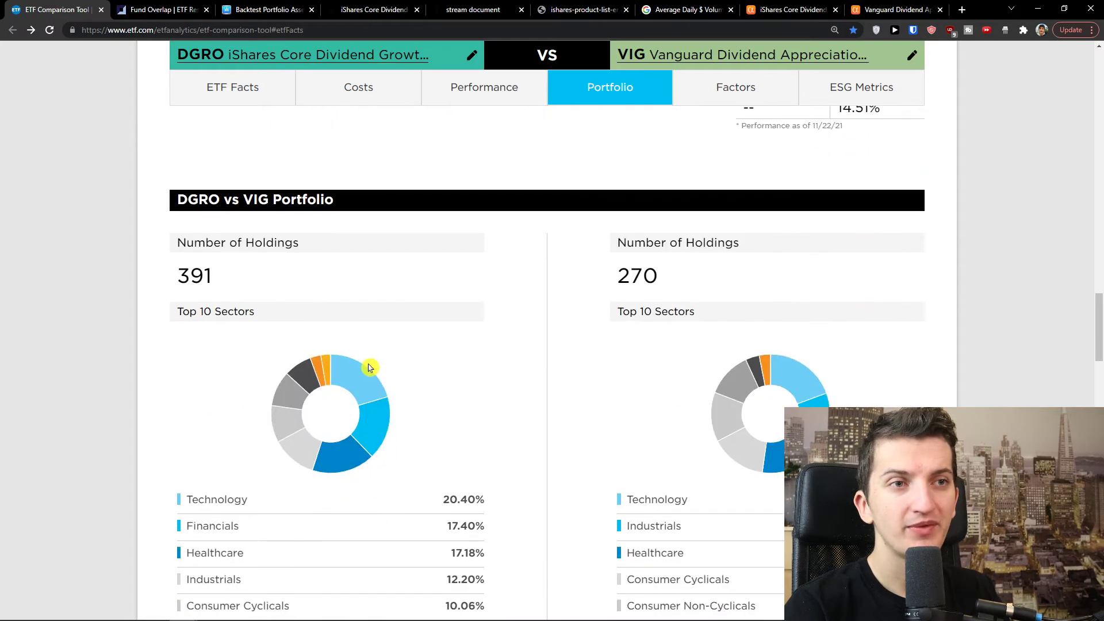
{"action": "scroll", "coordinate": [369, 367], "scroll_direction": "up", "scroll_amount": 1}
{"action": "scroll", "coordinate": [369, 367], "scroll_direction": "down", "scroll_amount": 2}
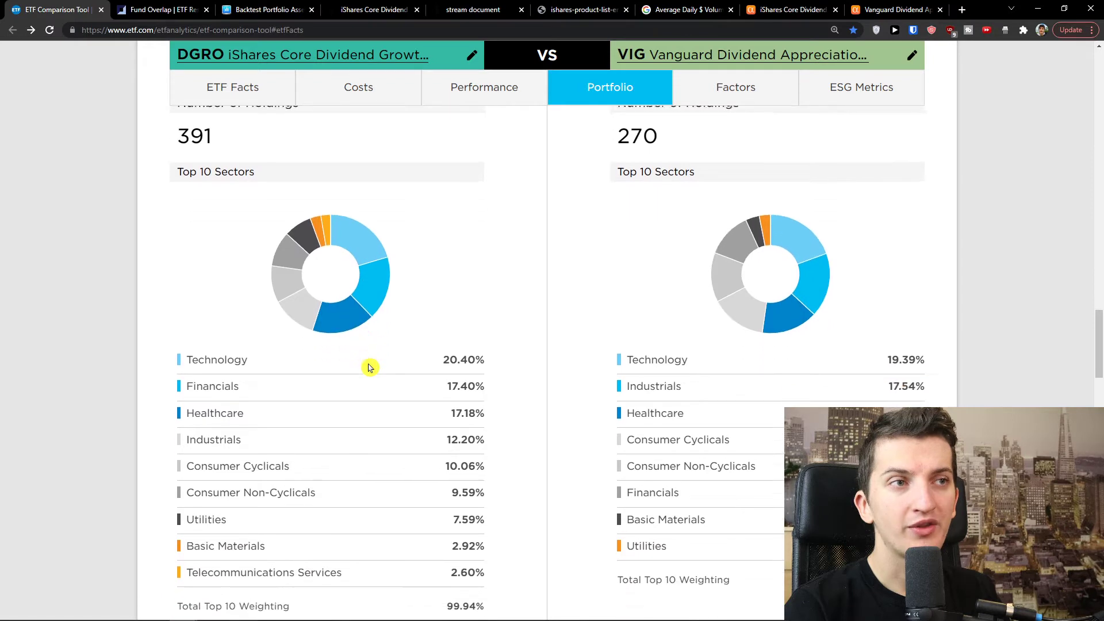
{"action": "scroll", "coordinate": [582, 357], "scroll_direction": "up", "scroll_amount": 1}
{"action": "scroll", "coordinate": [690, 360], "scroll_direction": "down", "scroll_amount": 1}
{"action": "scroll", "coordinate": [741, 351], "scroll_direction": "up", "scroll_amount": 1}
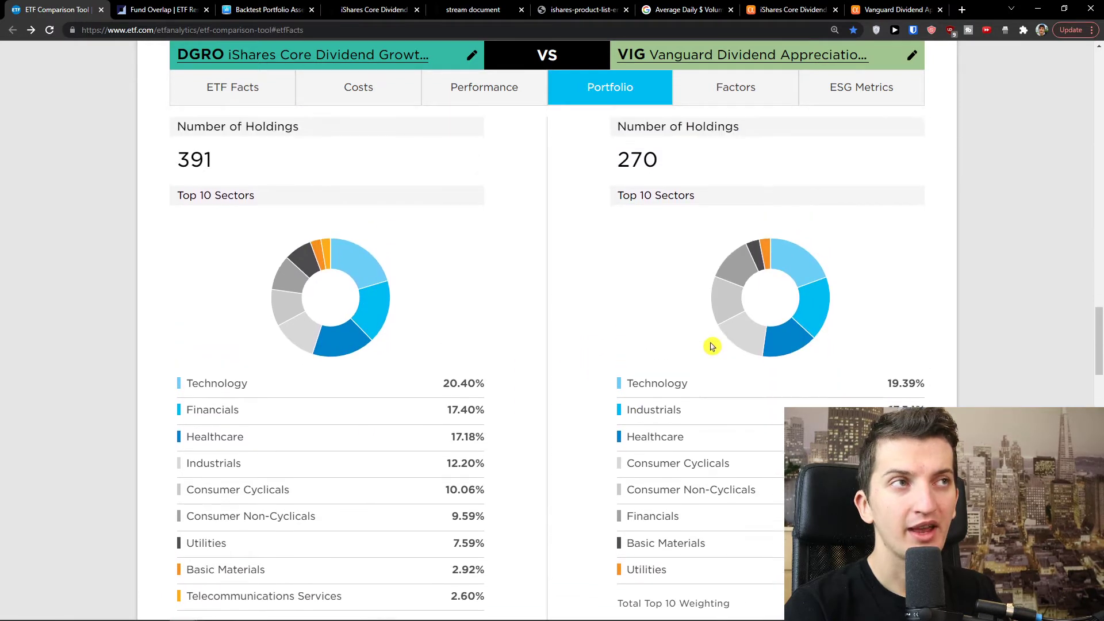
{"action": "scroll", "coordinate": [698, 330], "scroll_direction": "down", "scroll_amount": 2}
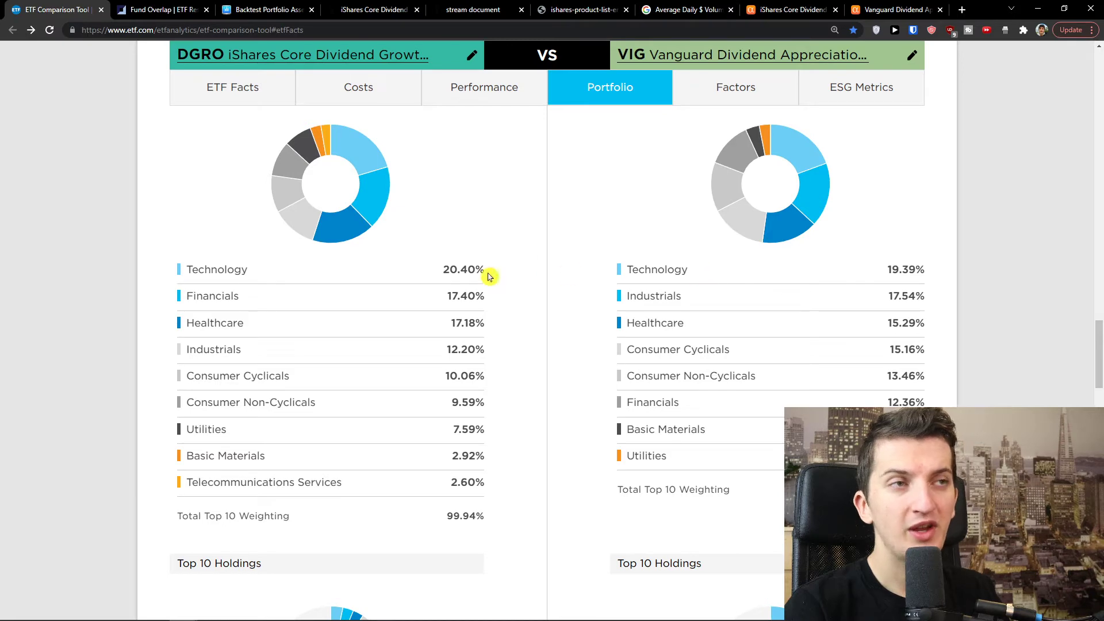
{"action": "left_click_drag", "start_coordinate": [474, 275], "coordinate": [450, 293]}
{"action": "left_click", "coordinate": [463, 301]}
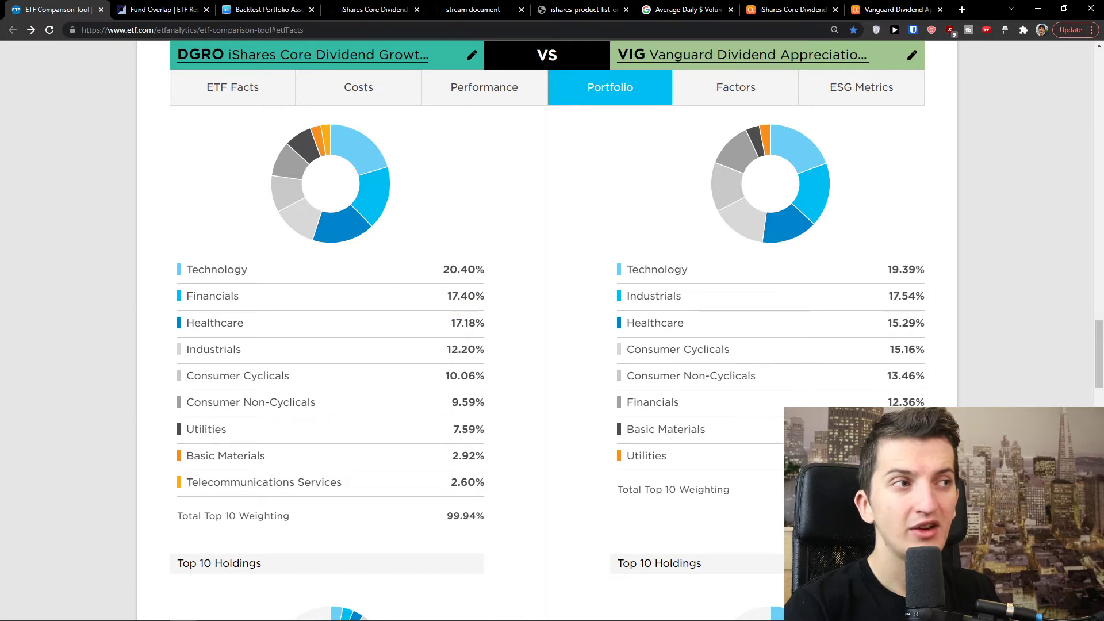
- Highlight VIG's sector weightings and DGRO's weights from Healthcare down
{"action": "left_click_drag", "start_coordinate": [914, 402], "coordinate": [725, 569]}
{"action": "left_click", "coordinate": [781, 381]}
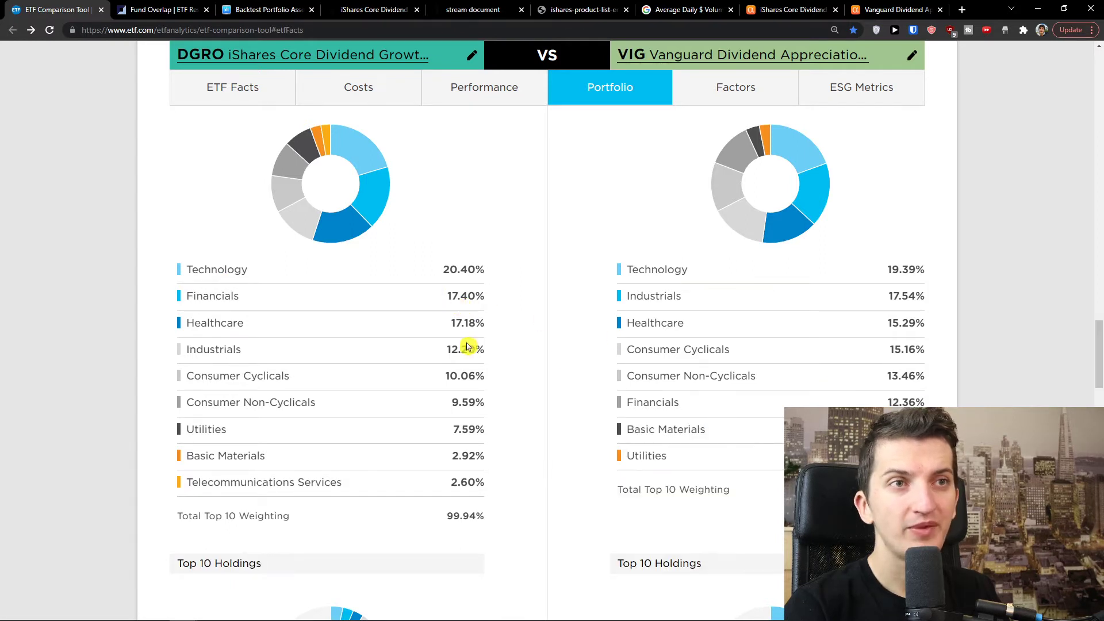
{"action": "left_click_drag", "start_coordinate": [445, 332], "coordinate": [494, 332]}
{"action": "left_click", "coordinate": [837, 334]}
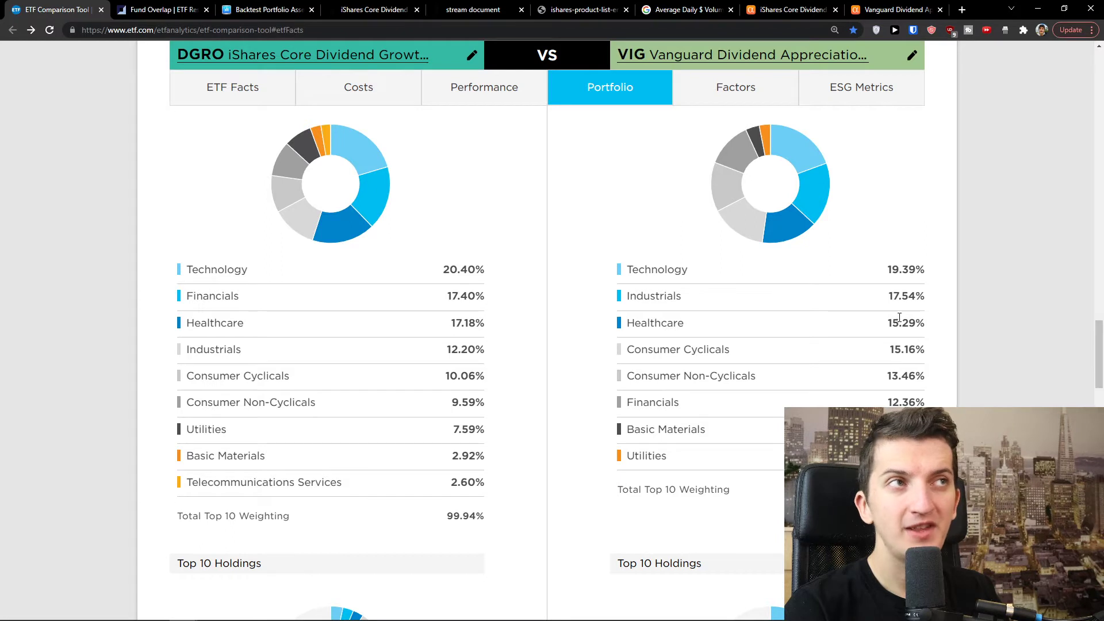
{"action": "scroll", "coordinate": [890, 319], "scroll_direction": "down", "scroll_amount": 1}
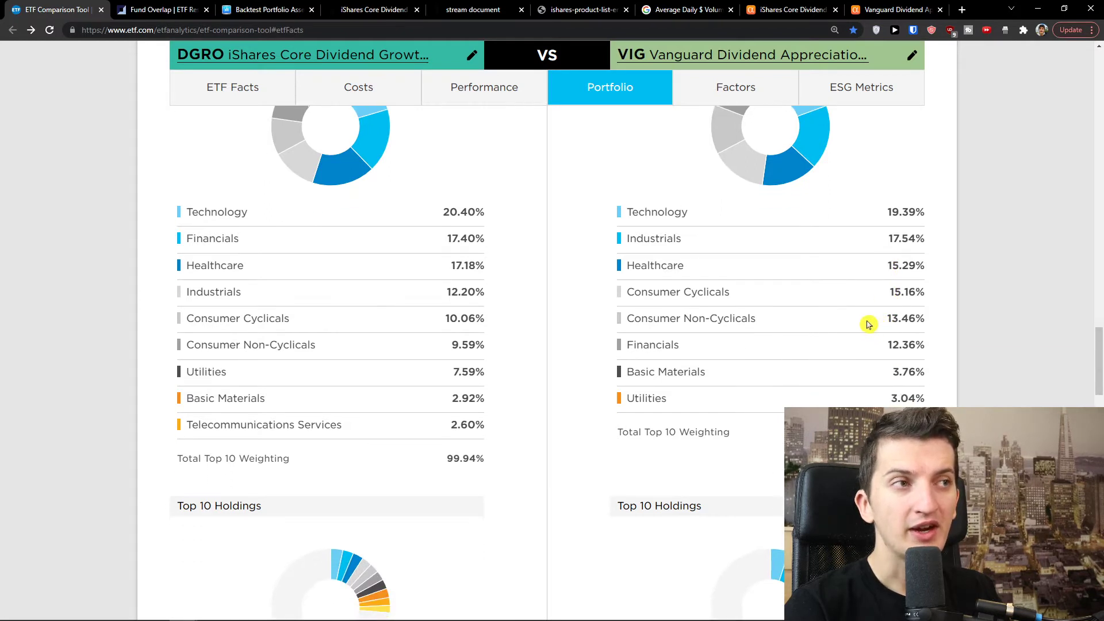
{"action": "scroll", "coordinate": [534, 342], "scroll_direction": "down", "scroll_amount": 2}
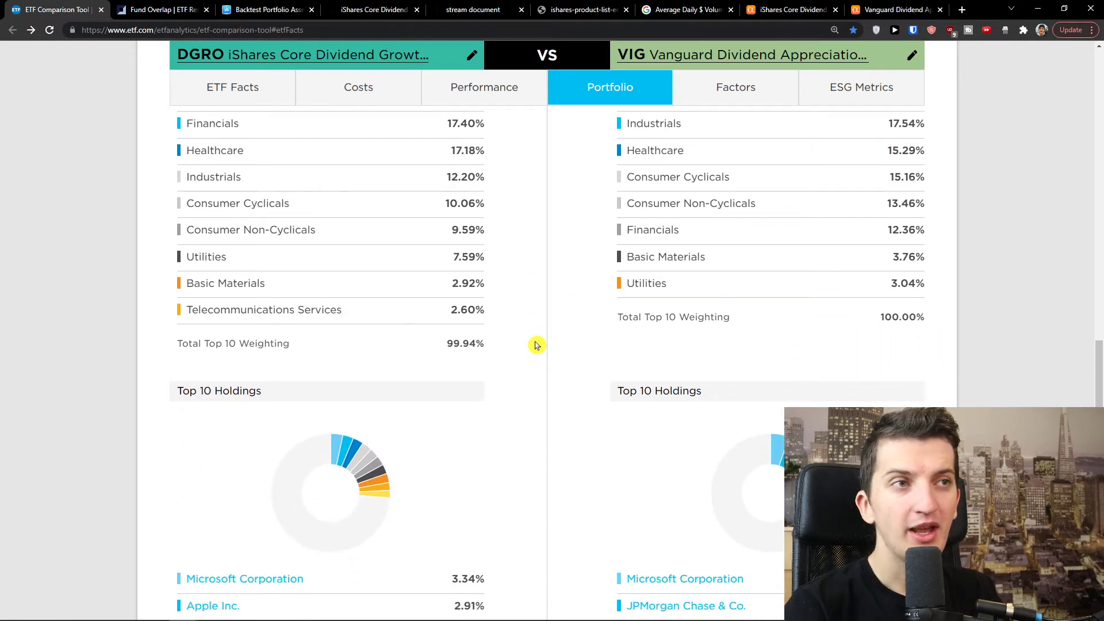
{"action": "scroll", "coordinate": [538, 343], "scroll_direction": "up", "scroll_amount": 1}
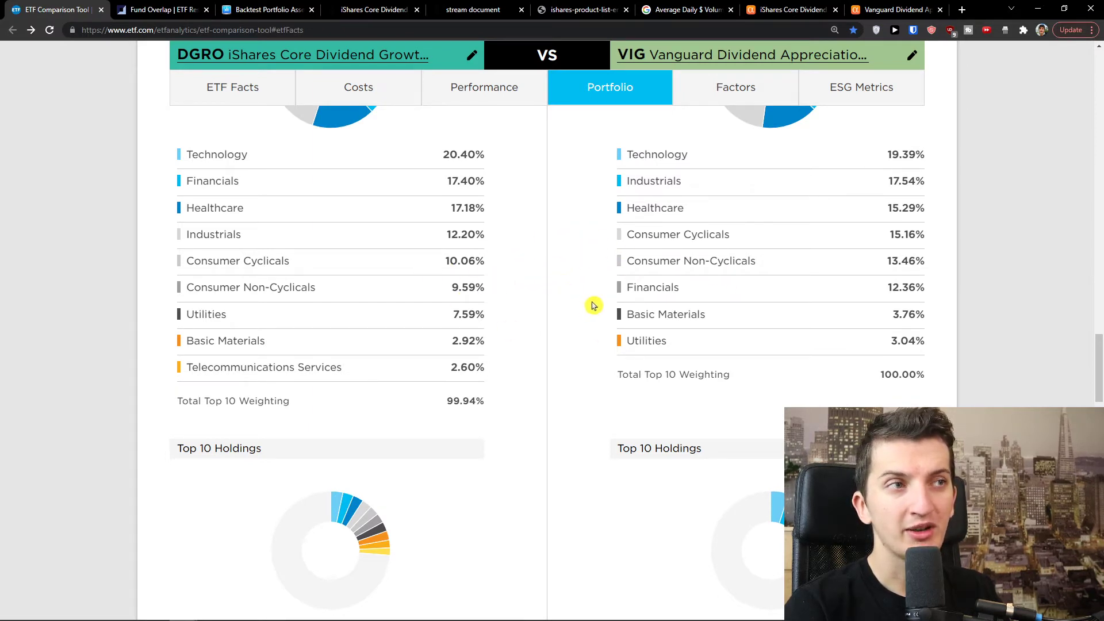
- Scroll to the Top 10 Holdings lists and highlight VIG's top holdings down to Home Depot
{"action": "scroll", "coordinate": [592, 305], "scroll_direction": "down", "scroll_amount": 3}
{"action": "scroll", "coordinate": [592, 304], "scroll_direction": "down", "scroll_amount": 2}
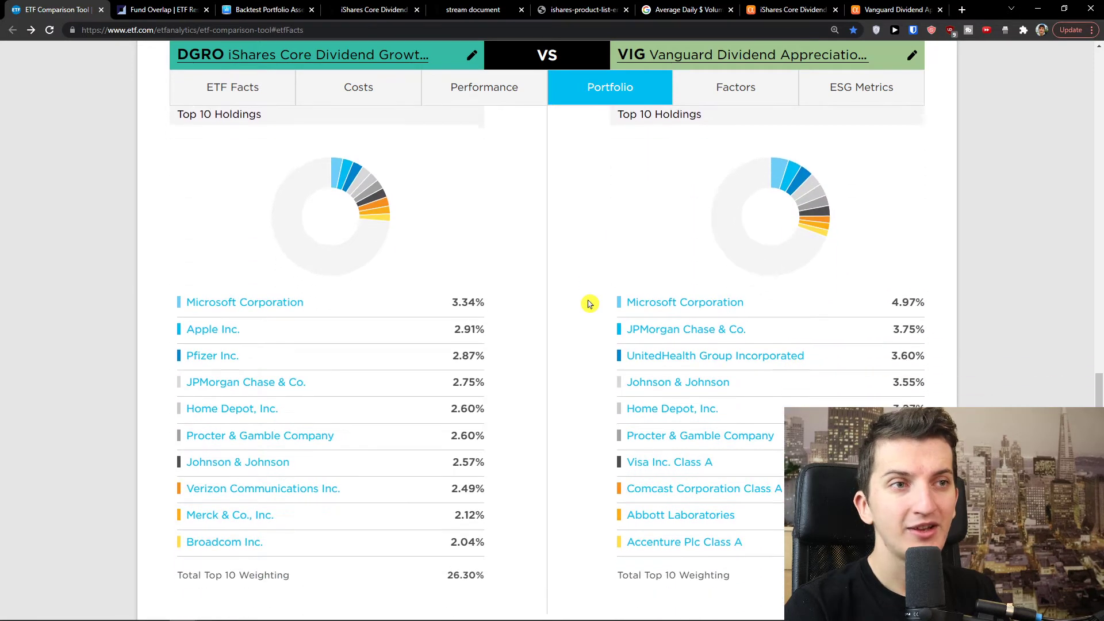
{"action": "scroll", "coordinate": [591, 302], "scroll_direction": "down", "scroll_amount": 1}
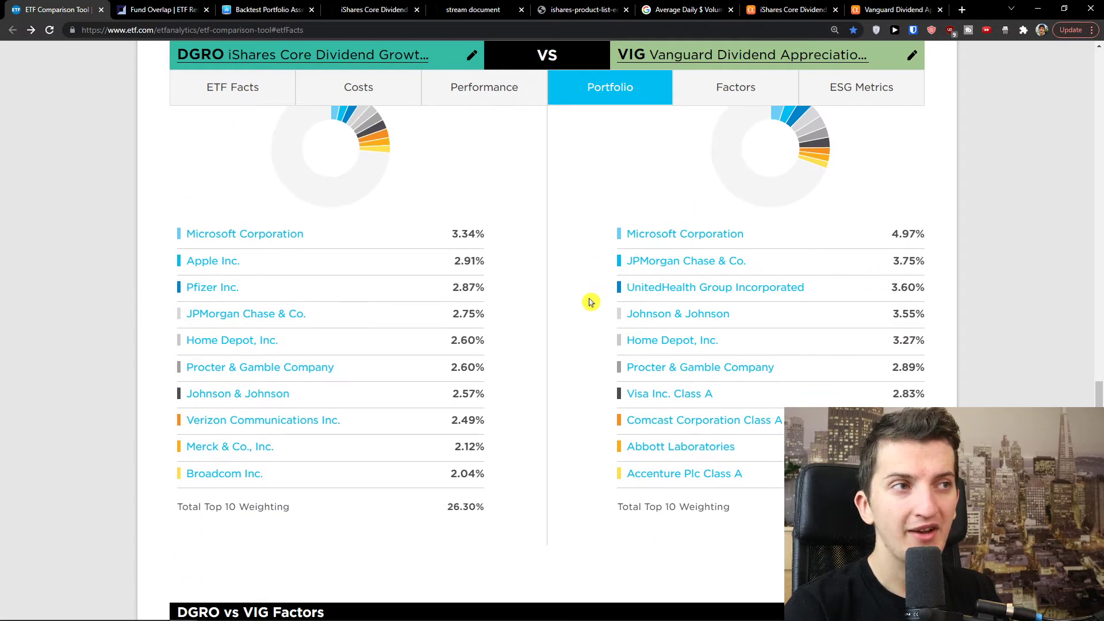
{"action": "left_click_drag", "start_coordinate": [762, 340], "coordinate": [575, 338]}
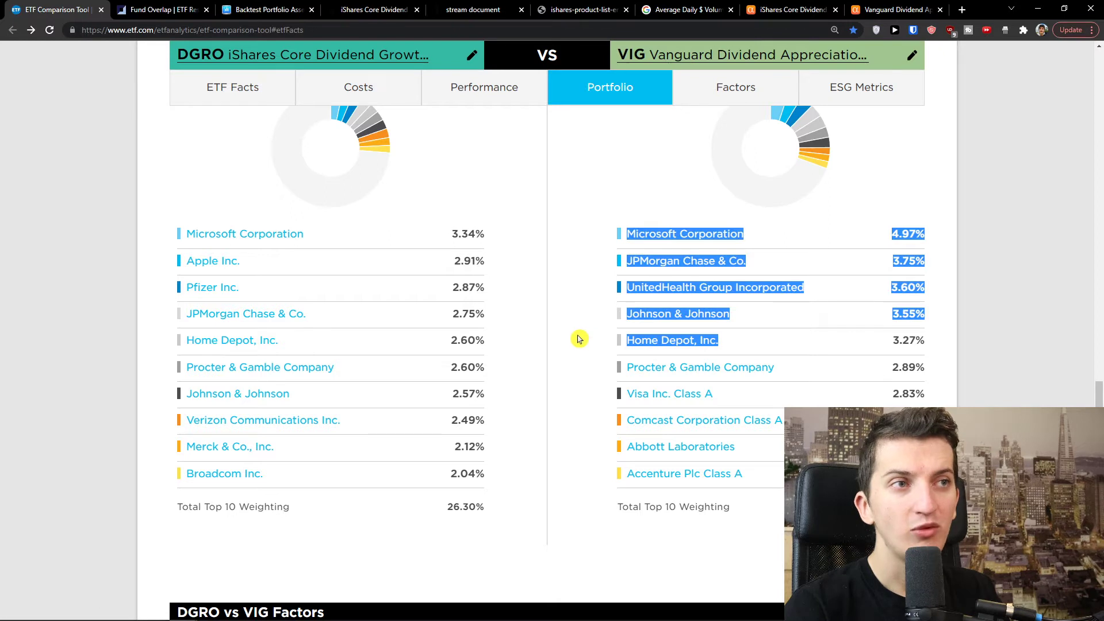
{"action": "left_click", "coordinate": [578, 339]}
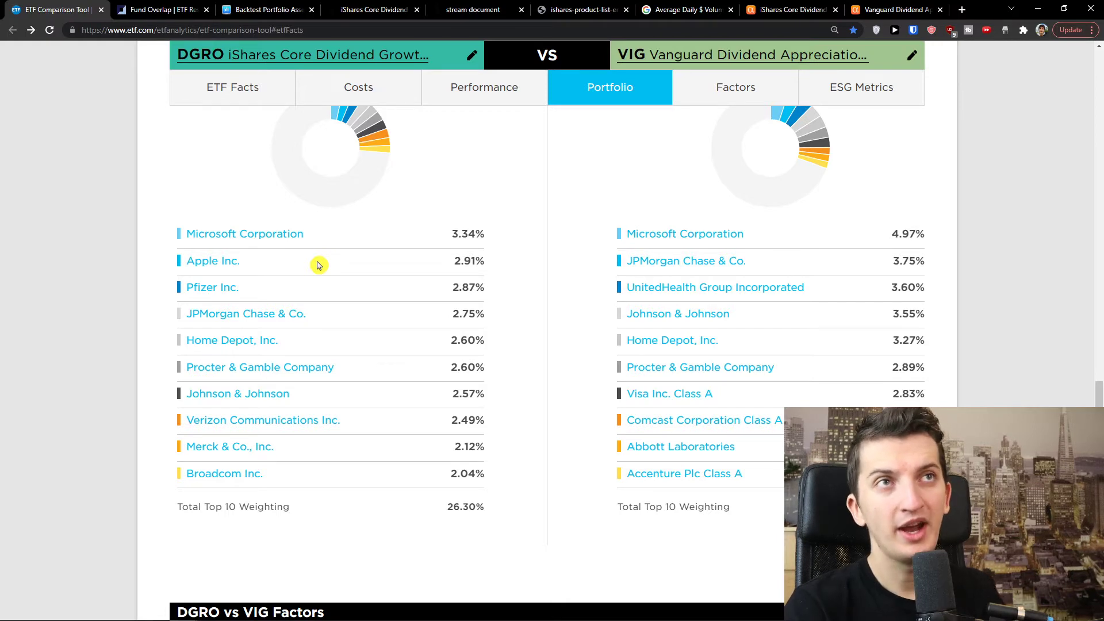
{"action": "scroll", "coordinate": [368, 336], "scroll_direction": "up", "scroll_amount": 1}
{"action": "scroll", "coordinate": [367, 338], "scroll_direction": "down", "scroll_amount": 2}
{"action": "scroll", "coordinate": [365, 341], "scroll_direction": "down", "scroll_amount": 1}
{"action": "scroll", "coordinate": [366, 341], "scroll_direction": "up", "scroll_amount": 1}
{"action": "scroll", "coordinate": [371, 362], "scroll_direction": "up", "scroll_amount": 8}
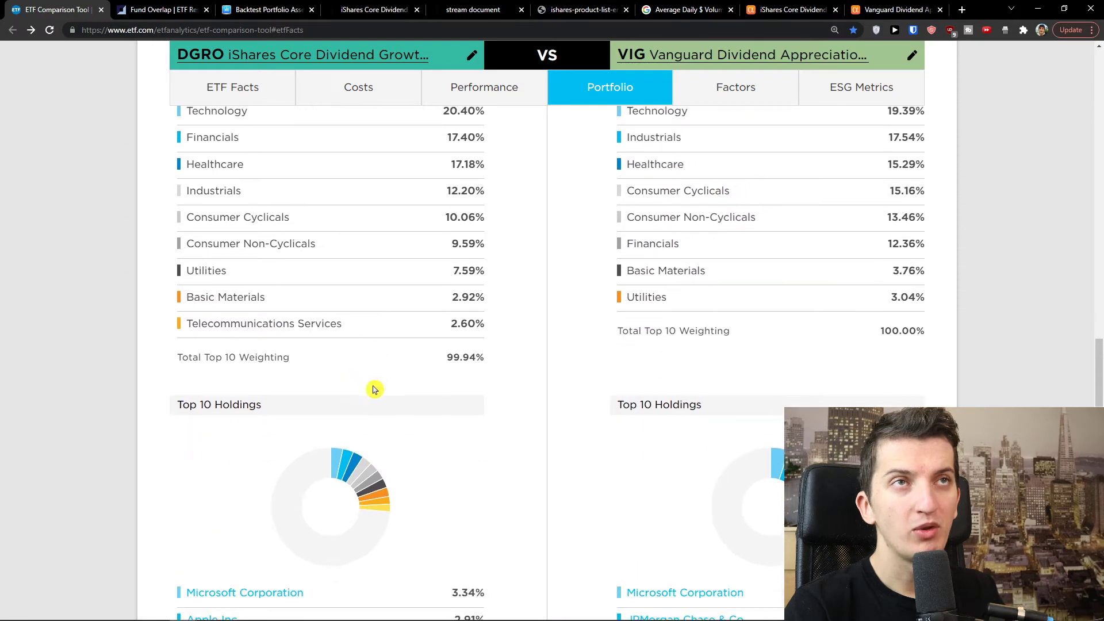
{"action": "scroll", "coordinate": [370, 389], "scroll_direction": "down", "scroll_amount": 5}
- Show DGRO's dividend yield history on Seeking Alpha
{"action": "left_click", "coordinate": [788, 9]}
{"action": "scroll", "coordinate": [435, 228], "scroll_direction": "down", "scroll_amount": 1}
{"action": "scroll", "coordinate": [435, 228], "scroll_direction": "down", "scroll_amount": 1}
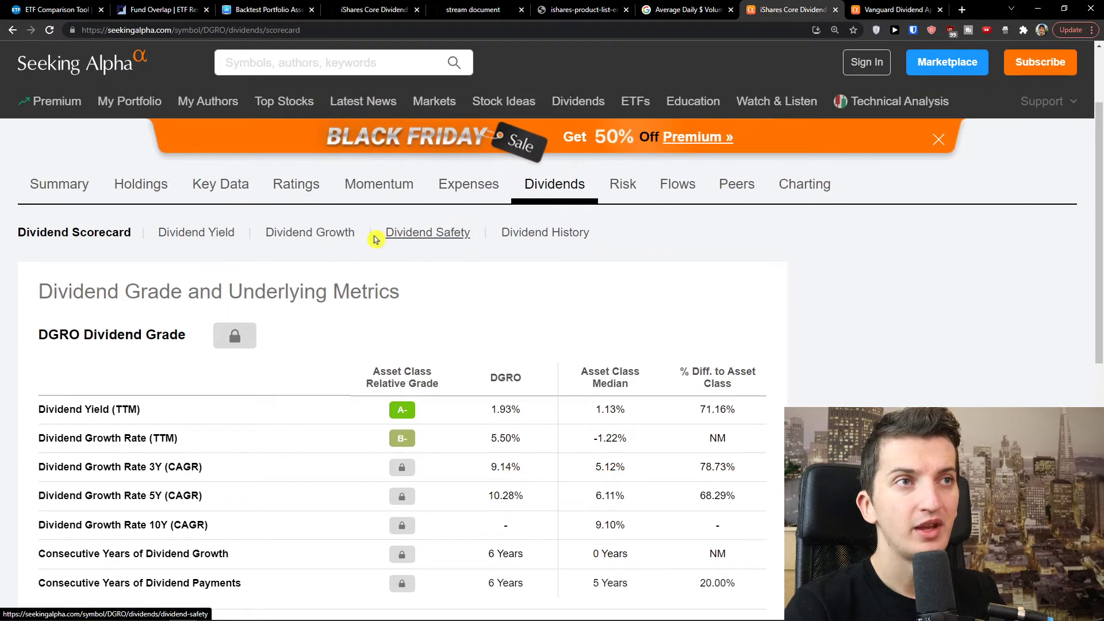
{"action": "left_click", "coordinate": [196, 232]}
{"action": "scroll", "coordinate": [387, 301], "scroll_direction": "down", "scroll_amount": 10}
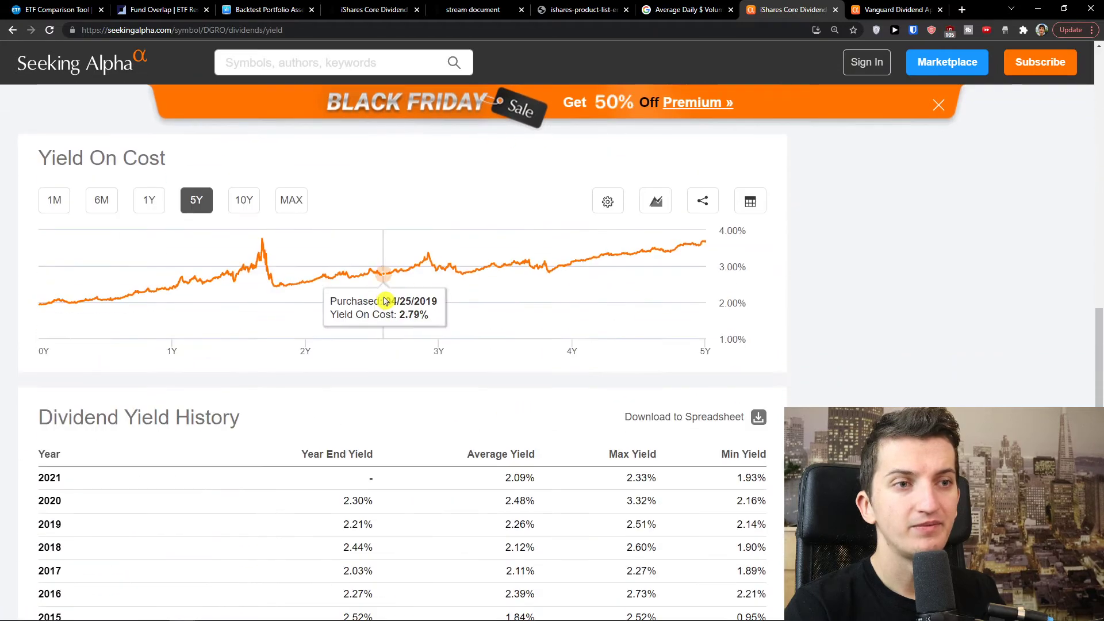
{"action": "scroll", "coordinate": [386, 301], "scroll_direction": "down", "scroll_amount": 4}
- Review VIG's dividend yield history on its Seeking Alpha tab
{"action": "left_click", "coordinate": [894, 10]}
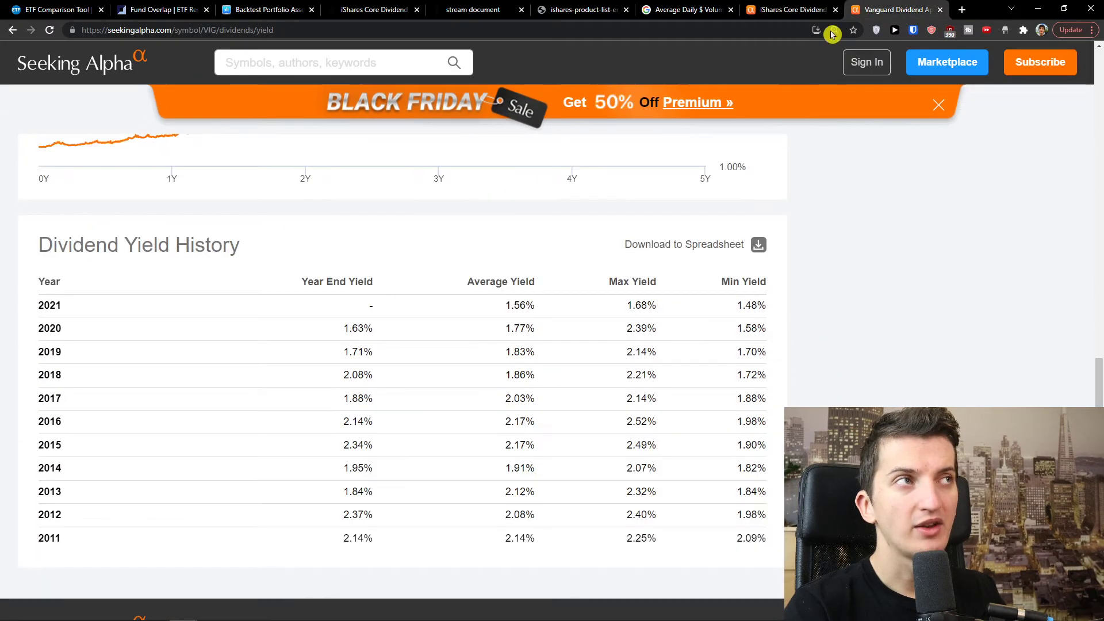
{"action": "scroll", "coordinate": [271, 345], "scroll_direction": "up", "scroll_amount": 6}
{"action": "scroll", "coordinate": [271, 345], "scroll_direction": "down", "scroll_amount": 4}
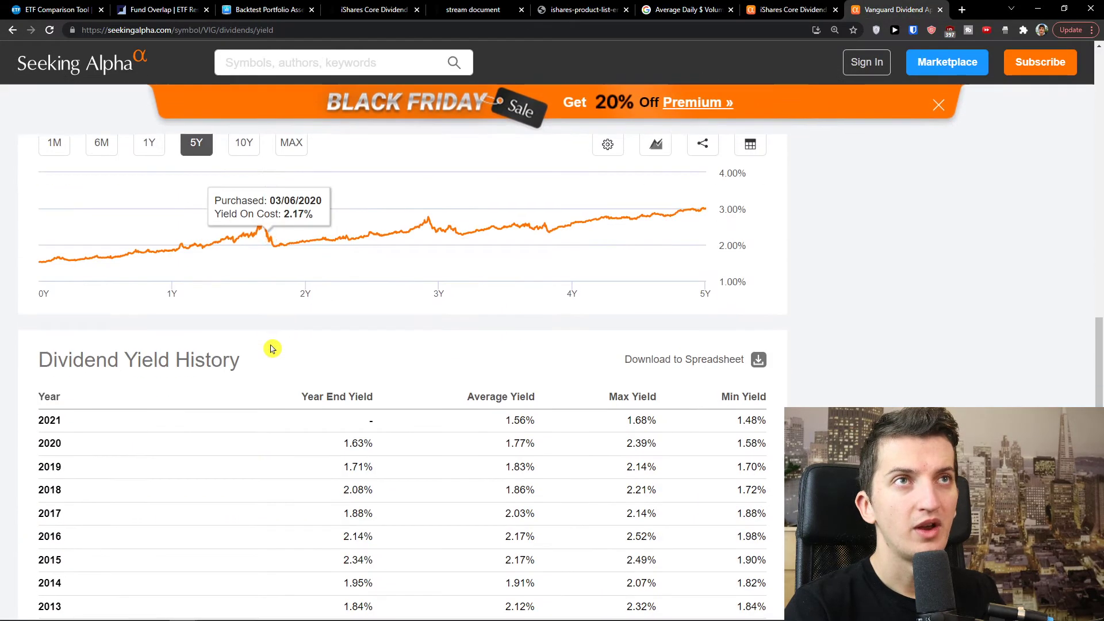
{"action": "scroll", "coordinate": [272, 349], "scroll_direction": "down", "scroll_amount": 3}
- Go back to the DGRO vs VIG comparison, then bring up the etfrc Fund Overlap page
{"action": "left_click", "coordinate": [63, 10]}
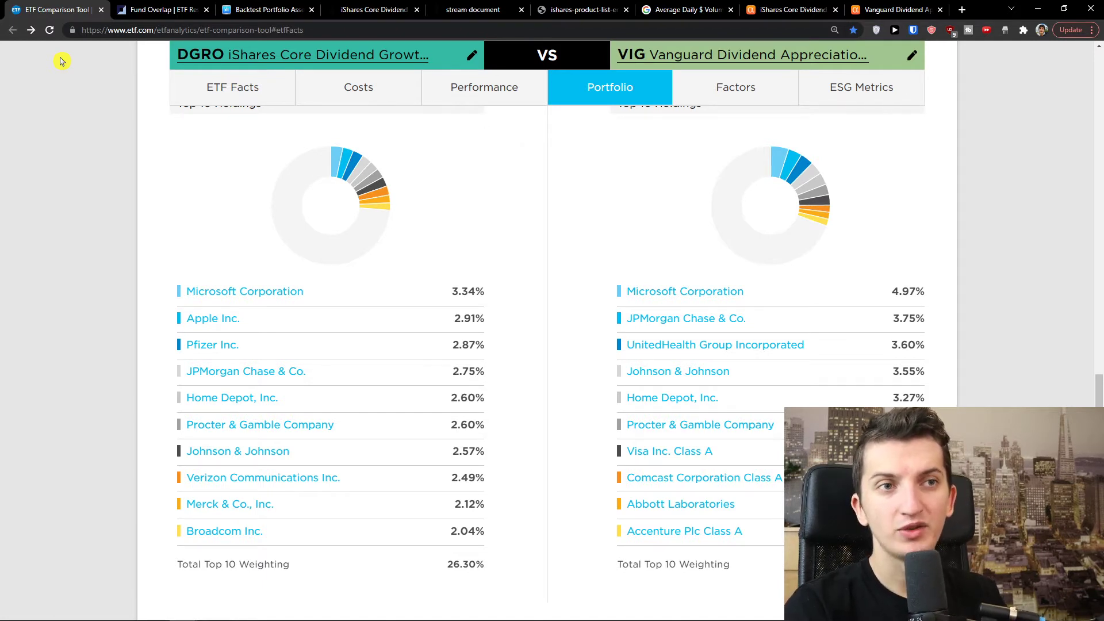
{"action": "scroll", "coordinate": [124, 294], "scroll_direction": "down", "scroll_amount": 1}
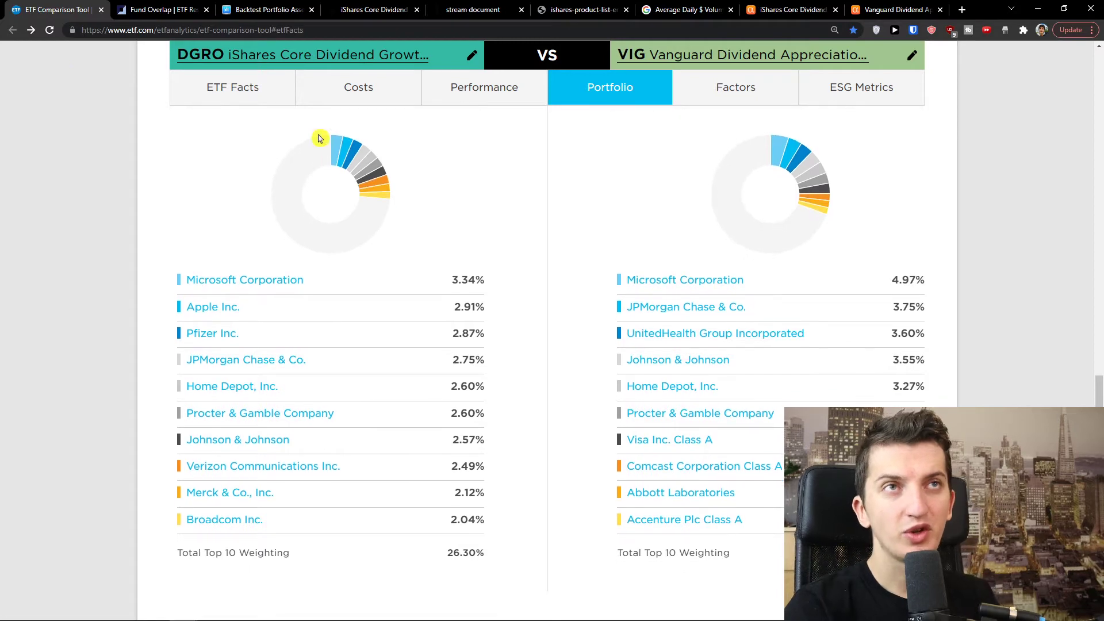
{"action": "left_click", "coordinate": [129, 5]}
{"action": "scroll", "coordinate": [253, 283], "scroll_direction": "up", "scroll_amount": 5}
- Run the etfrc fund overlap with DGRO as Fund 1 and VIG as Fund 2
{"action": "left_click", "coordinate": [311, 362]}
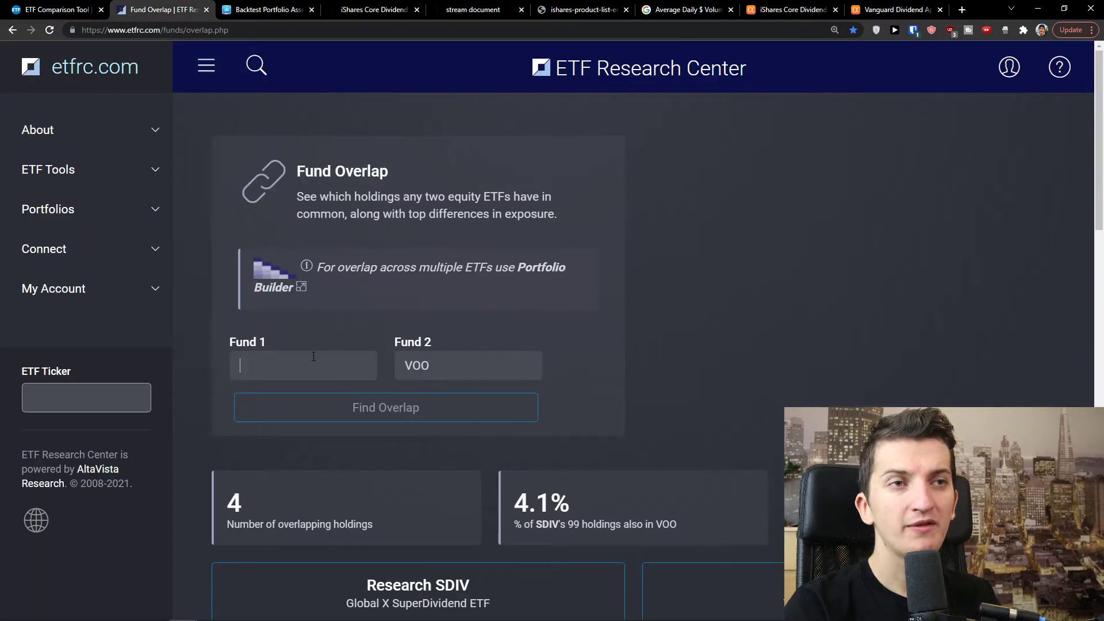
{"action": "type", "text": "DGRO"}
{"action": "key", "text": "Tab"}
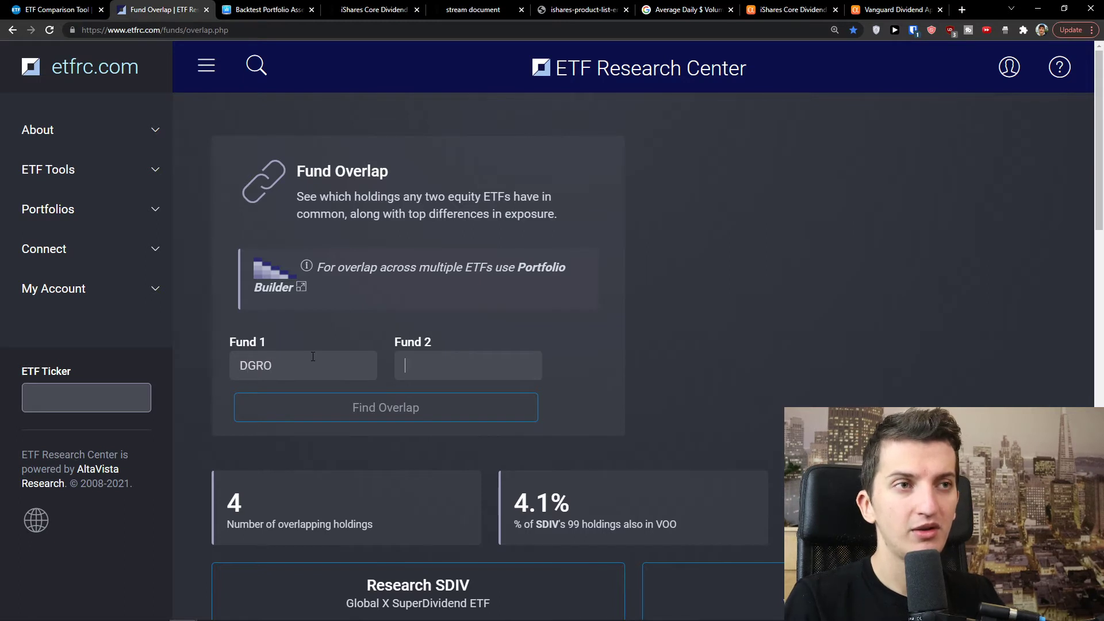
{"action": "type", "text": "VIG"}
{"action": "left_click", "coordinate": [376, 407]}
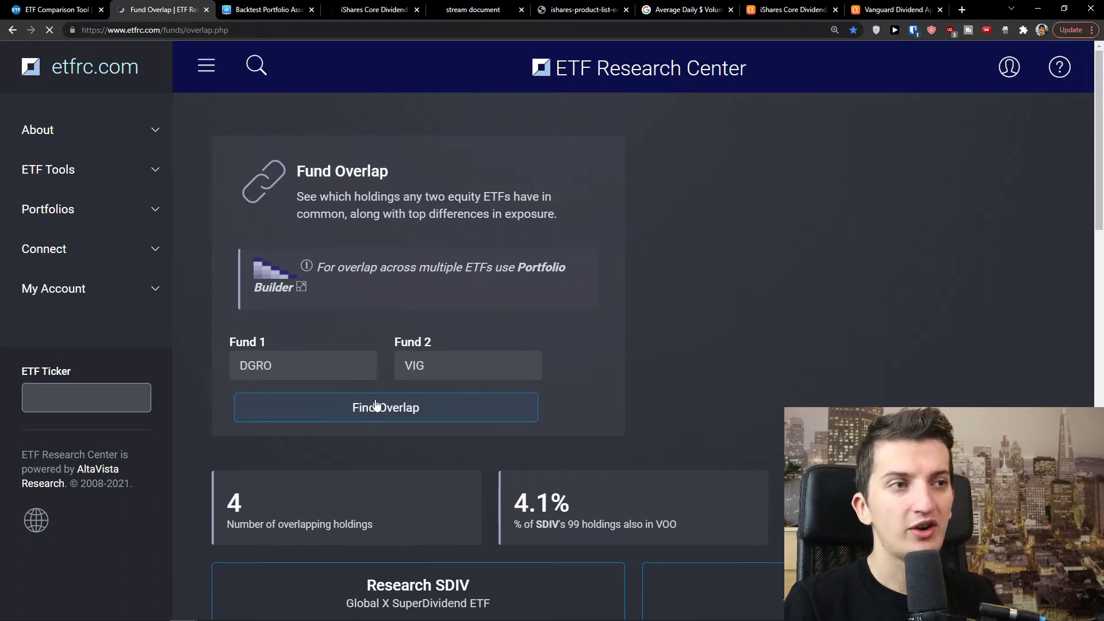
- Highlight the 223 overlapping holdings count, briefly checking the ETF comparison tab
{"action": "scroll", "coordinate": [374, 424], "scroll_direction": "down", "scroll_amount": 4}
{"action": "scroll", "coordinate": [373, 426], "scroll_direction": "down", "scroll_amount": 1}
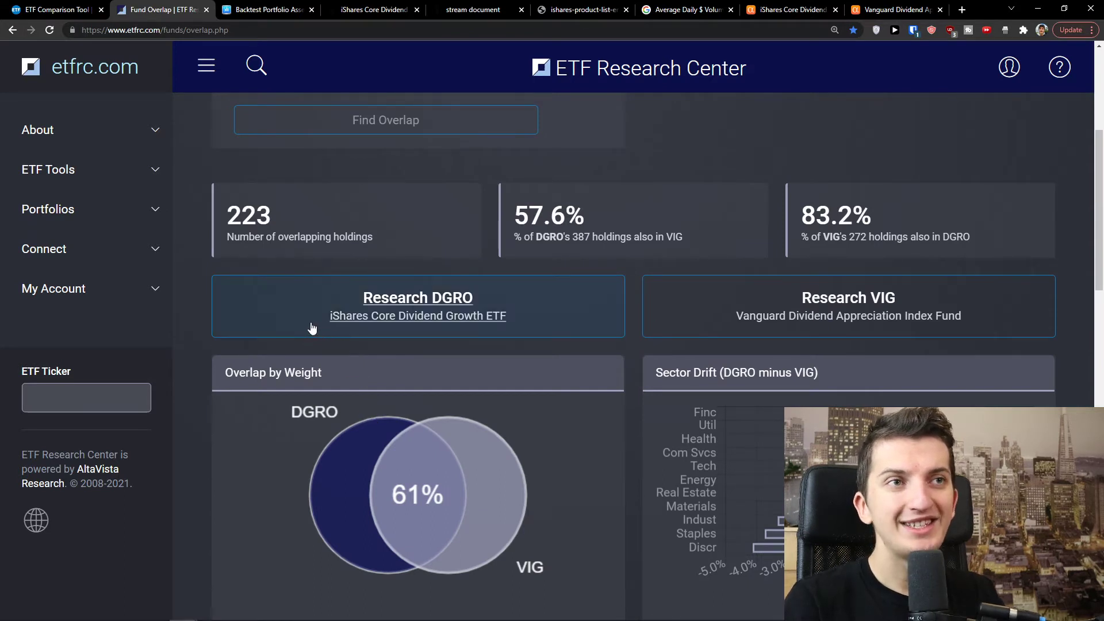
{"action": "left_click_drag", "start_coordinate": [302, 221], "coordinate": [229, 221]}
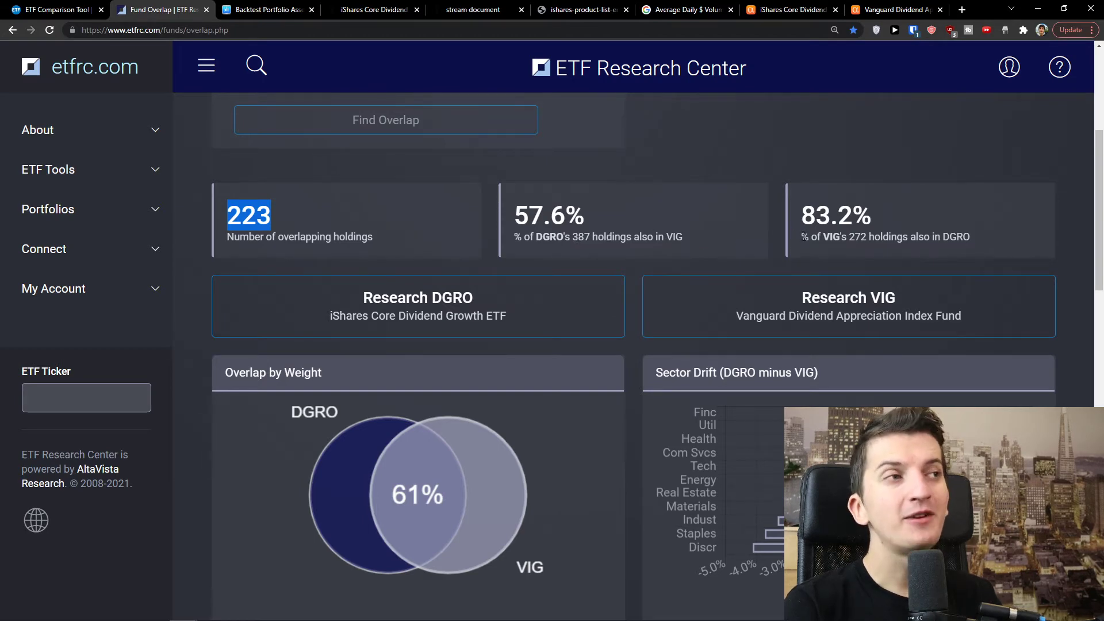
{"action": "left_click", "coordinate": [86, 9]}
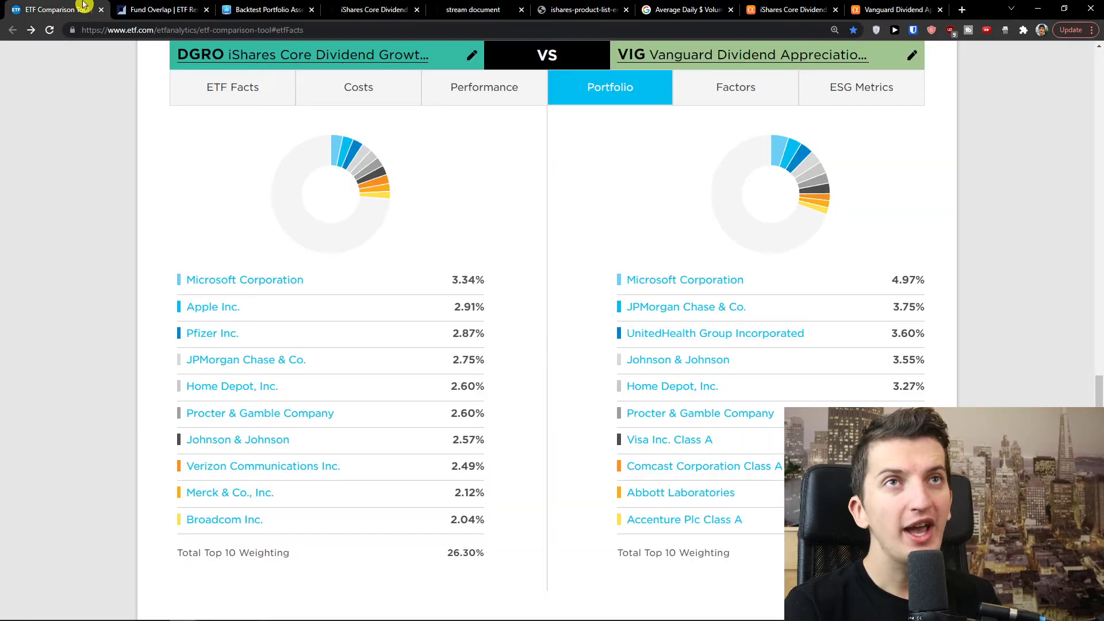
{"action": "left_click", "coordinate": [189, 6]}
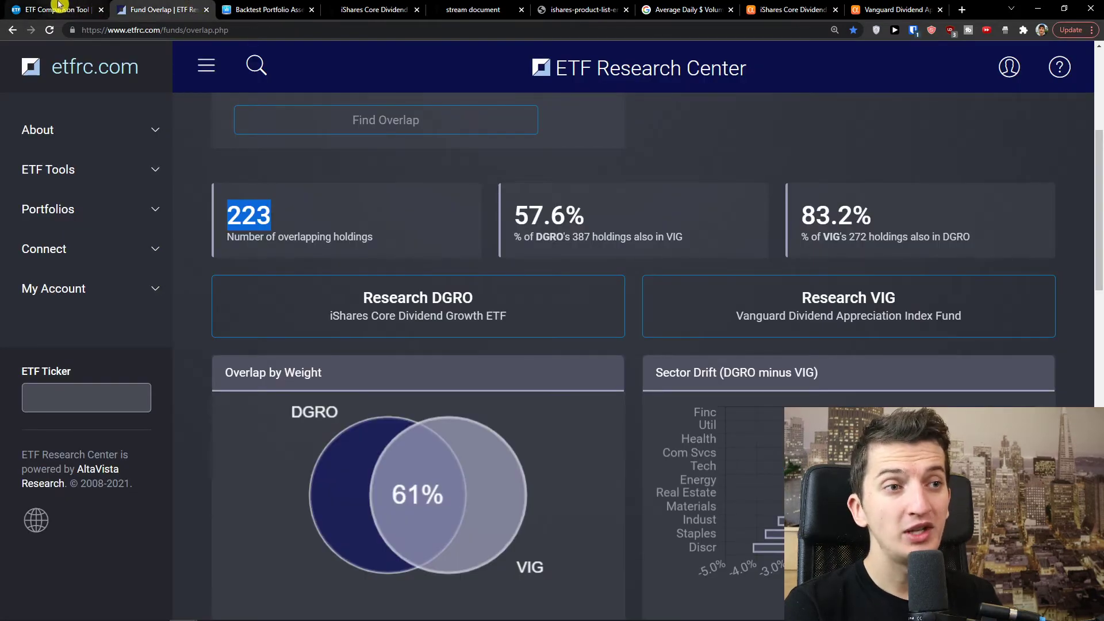
{"action": "scroll", "coordinate": [375, 289], "scroll_direction": "down", "scroll_amount": 2}
- Scroll through the DGRO–VIG Overlapping Holdings table
{"action": "scroll", "coordinate": [398, 318], "scroll_direction": "down", "scroll_amount": 6}
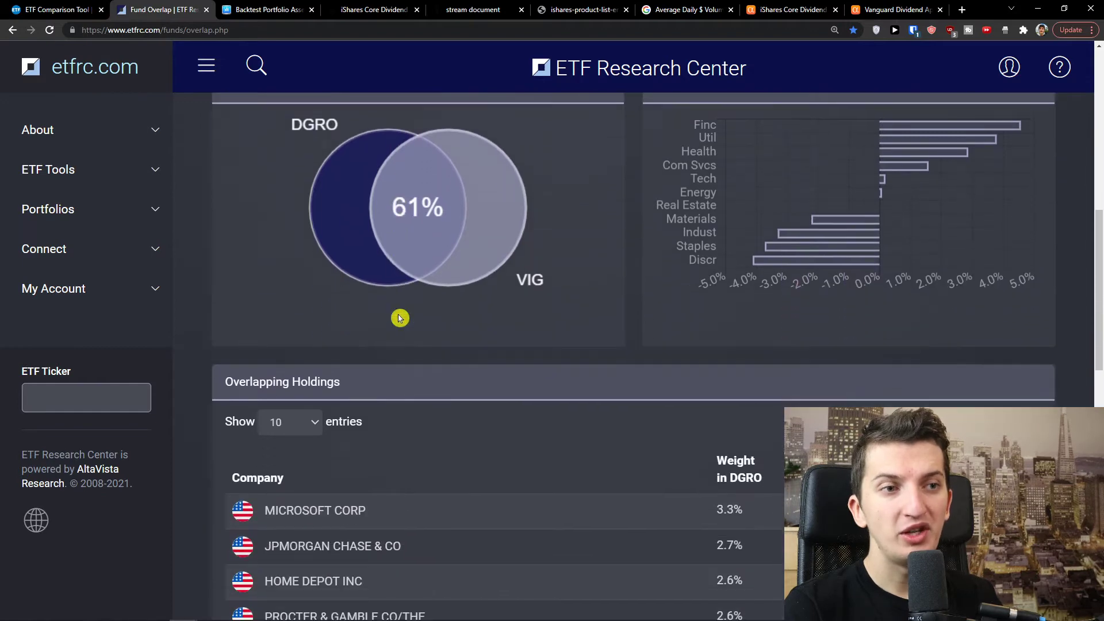
{"action": "scroll", "coordinate": [398, 318], "scroll_direction": "down", "scroll_amount": 2}
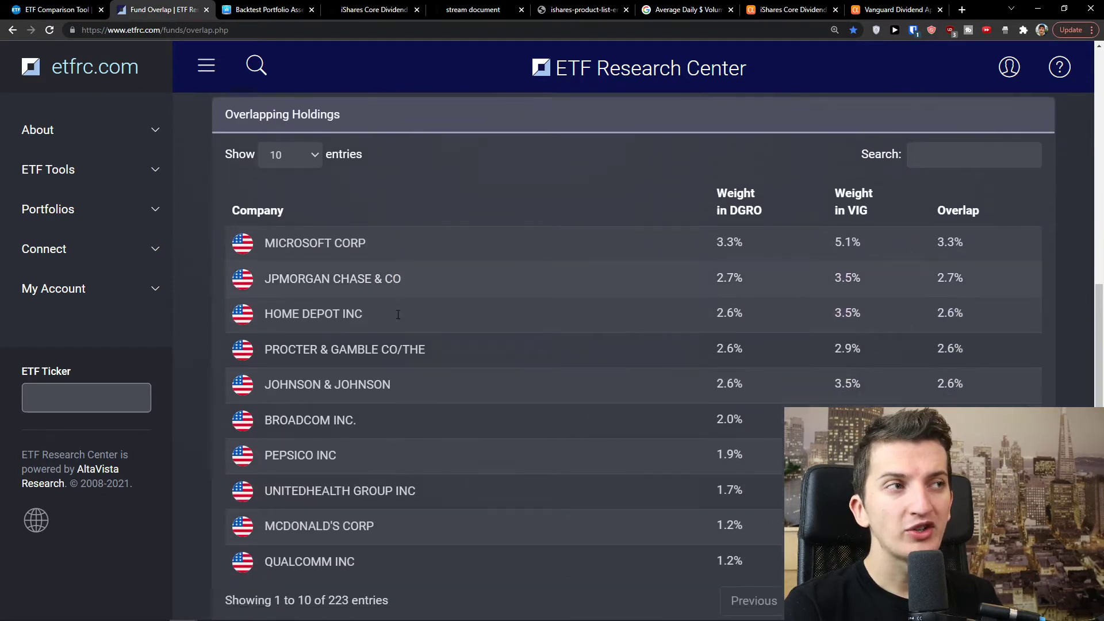
{"action": "scroll", "coordinate": [397, 318], "scroll_direction": "up", "scroll_amount": 1}
{"action": "scroll", "coordinate": [398, 318], "scroll_direction": "down", "scroll_amount": 1}
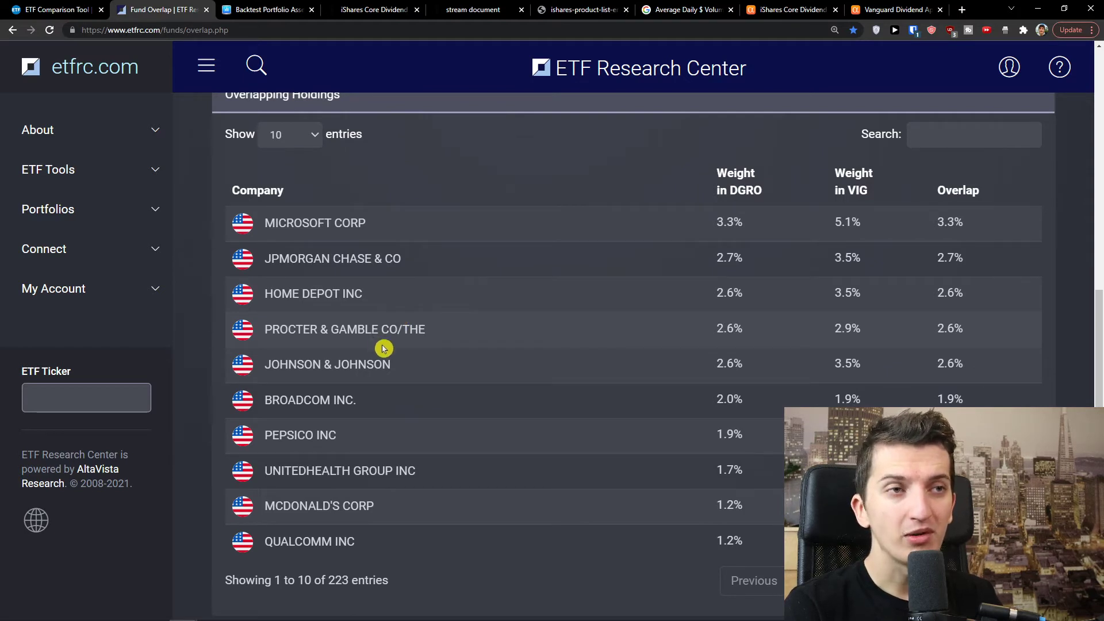
{"action": "scroll", "coordinate": [563, 343], "scroll_direction": "down", "scroll_amount": 1}
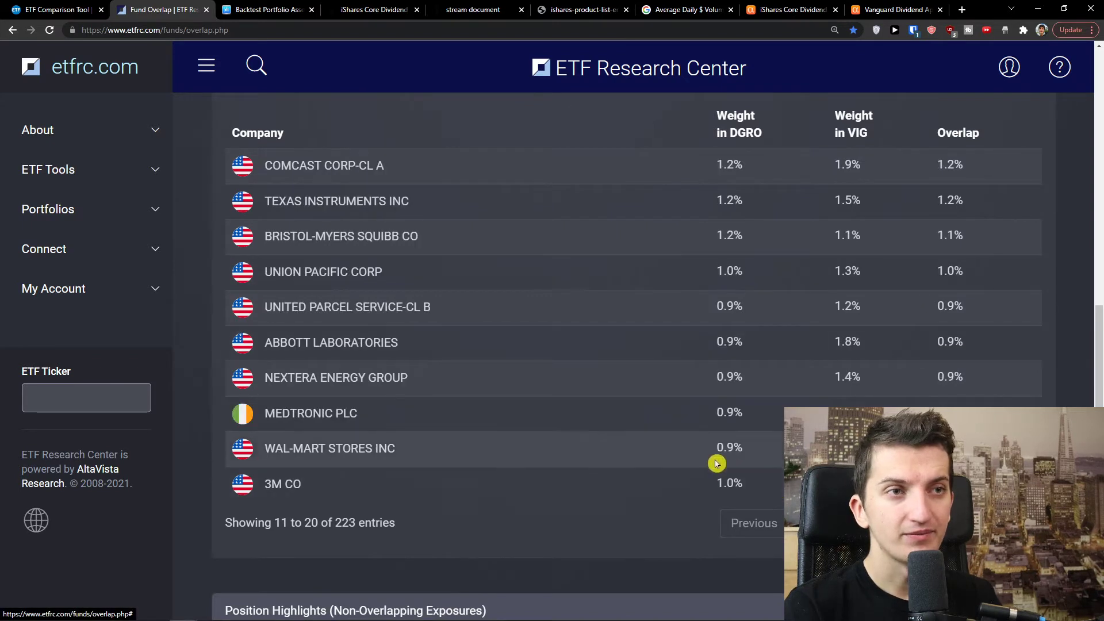
{"action": "scroll", "coordinate": [722, 463], "scroll_direction": "up", "scroll_amount": 1}
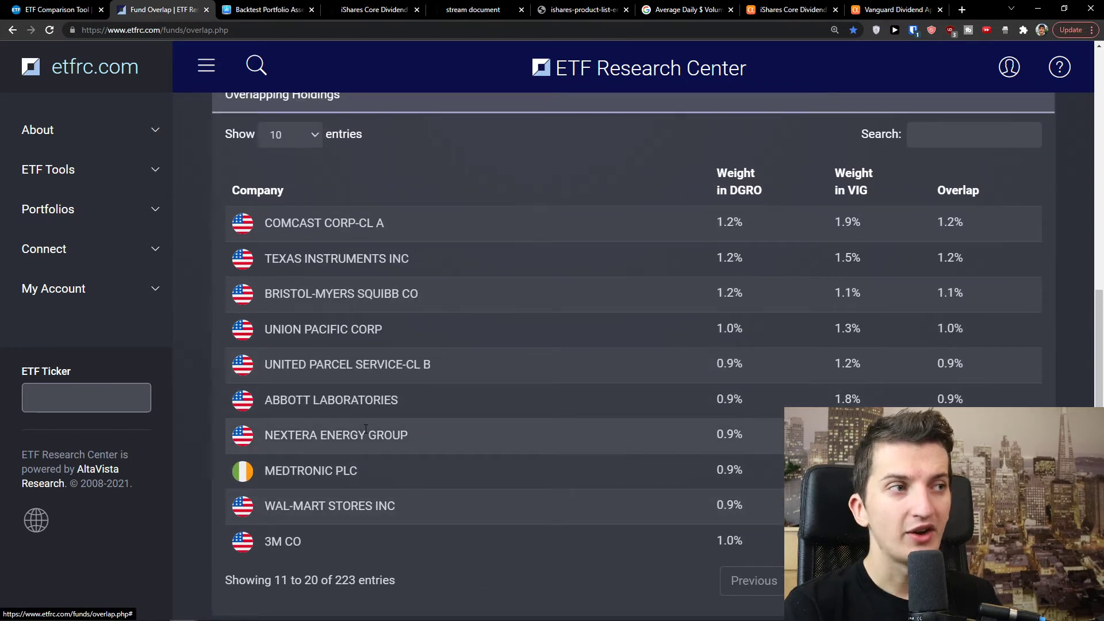
{"action": "scroll", "coordinate": [389, 417], "scroll_direction": "up", "scroll_amount": 1}
{"action": "scroll", "coordinate": [389, 419], "scroll_direction": "down", "scroll_amount": 2}
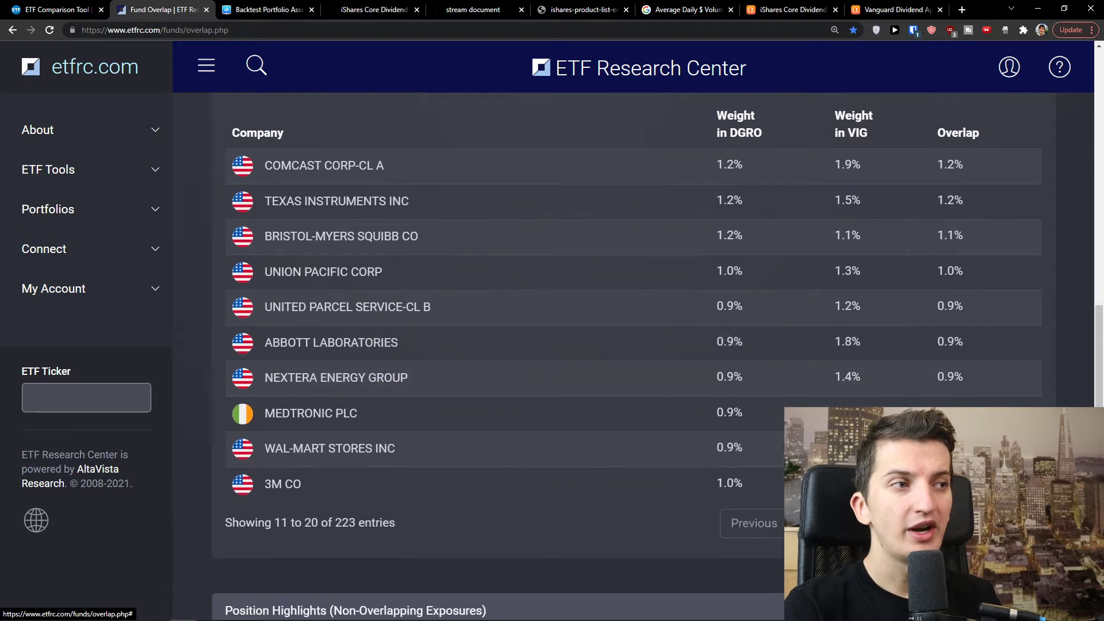
- Return to the first page of overlapping holdings, then bring up the Portfolio Visualizer backtest
{"action": "left_click", "coordinate": [754, 522]}
{"action": "scroll", "coordinate": [520, 419], "scroll_direction": "up", "scroll_amount": 8}
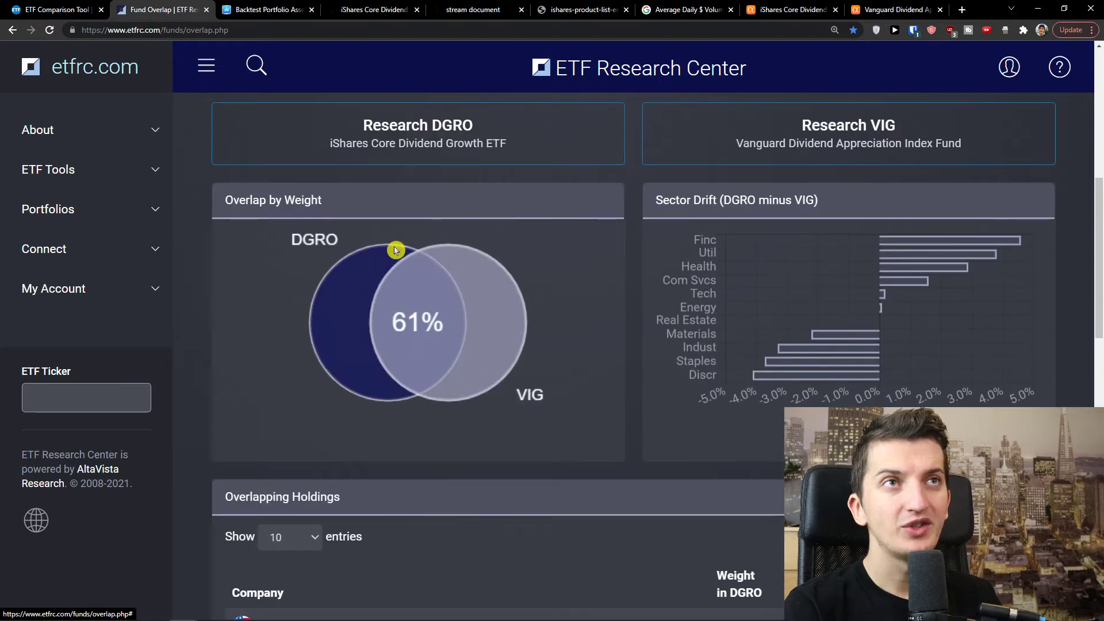
{"action": "left_click", "coordinate": [260, 4]}
{"action": "scroll", "coordinate": [370, 170], "scroll_direction": "up", "scroll_amount": 20}
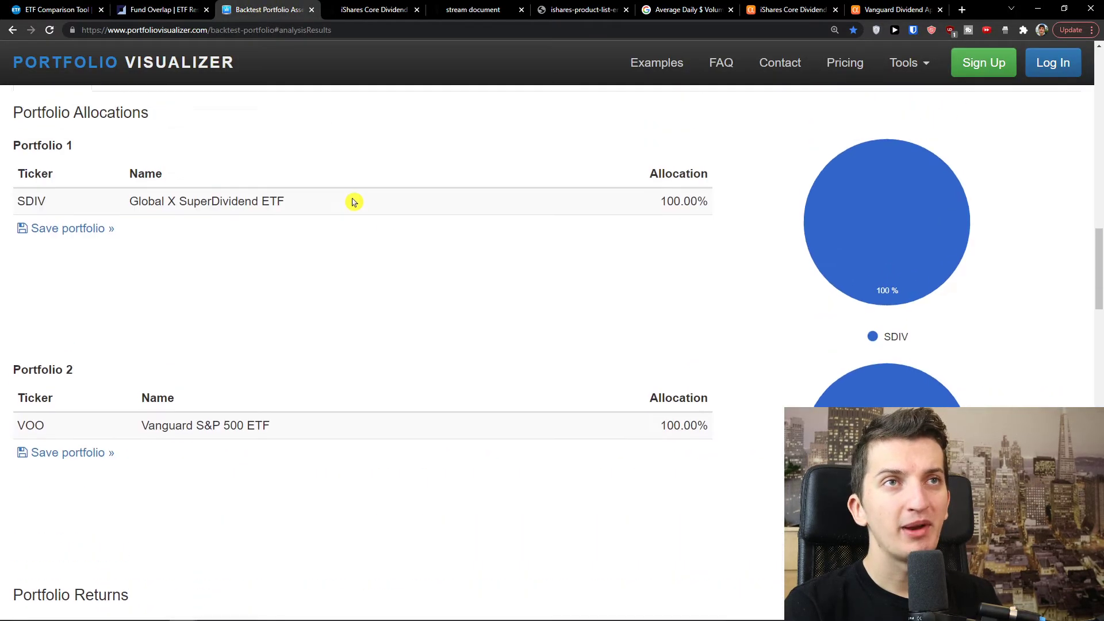
- Replace SDIV with DGRO as Asset 1 in the backtest form
{"action": "scroll", "coordinate": [370, 230], "scroll_direction": "up", "scroll_amount": 6}
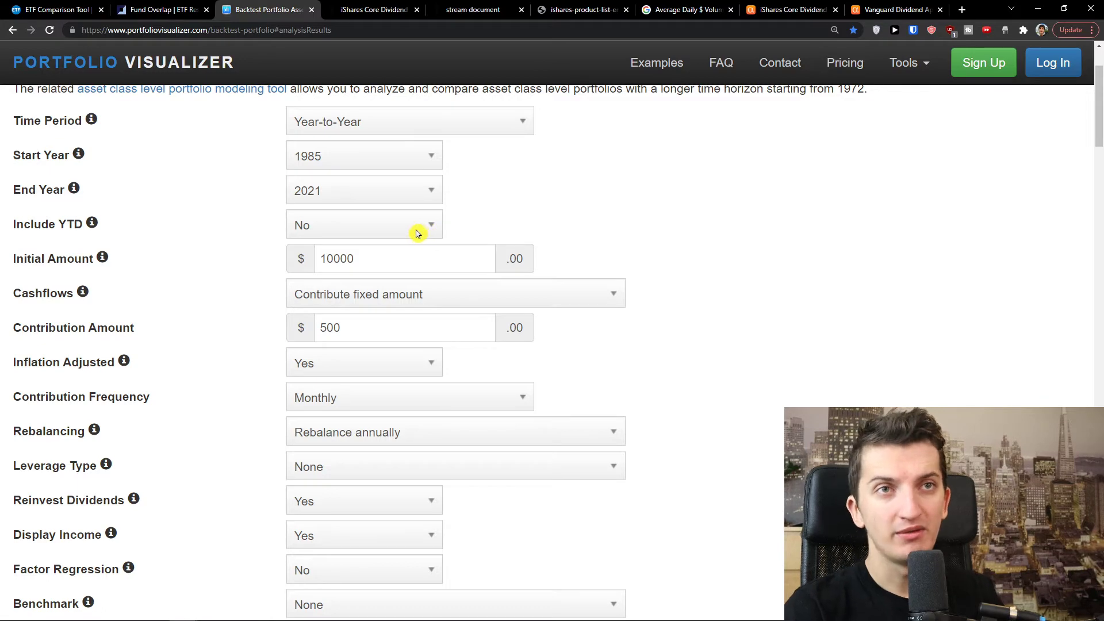
{"action": "scroll", "coordinate": [313, 253], "scroll_direction": "down", "scroll_amount": 8}
{"action": "left_click", "coordinate": [271, 244]}
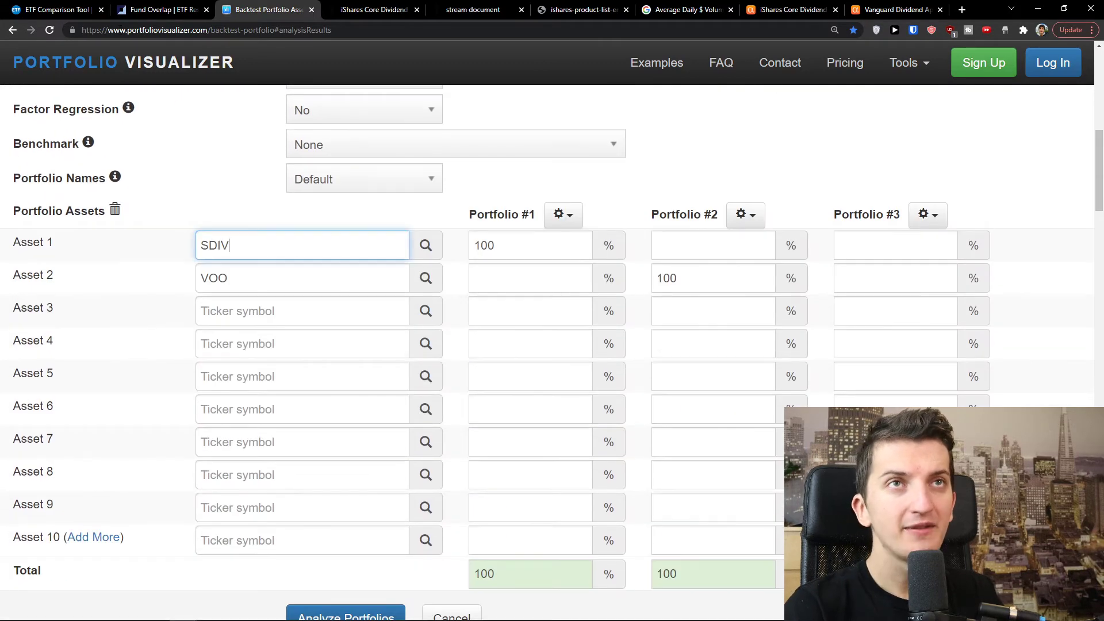
{"action": "left_click", "coordinate": [56, 9]}
{"action": "left_click", "coordinate": [238, 5]}
{"action": "type", "text": "DG"}
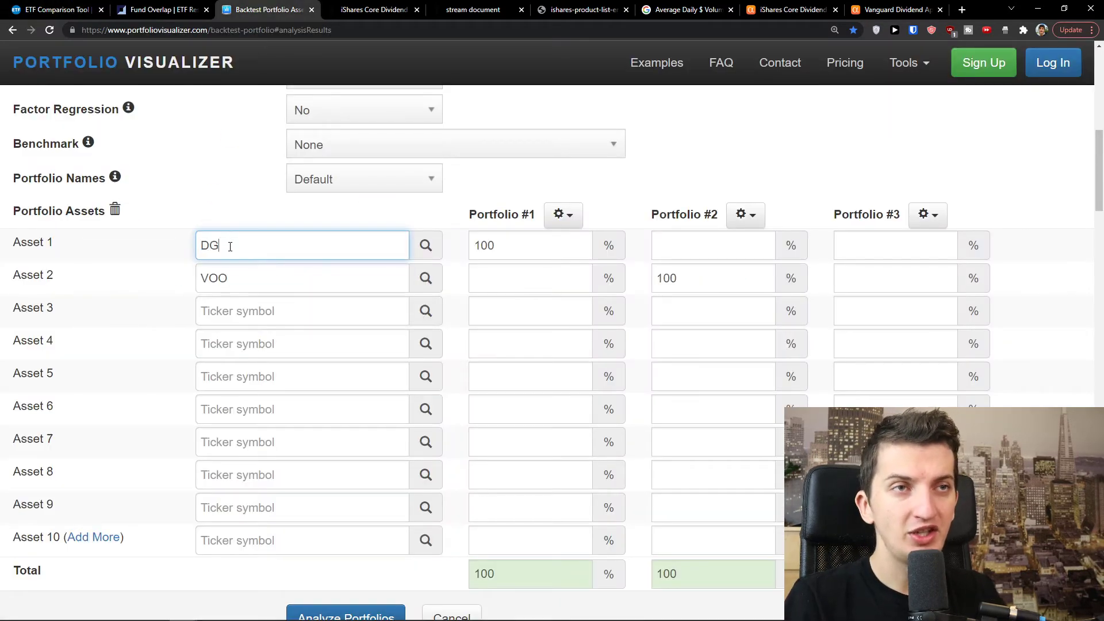
{"action": "type", "text": "ROP"}
{"action": "key", "text": "BackSpace"}
{"action": "key", "text": "Tab"}
- Replace VOO with VIG as Asset 2 and run the backtest
{"action": "left_click", "coordinate": [234, 278]}
{"action": "double_click", "coordinate": [234, 279]}
{"action": "type", "text": "VIG"}
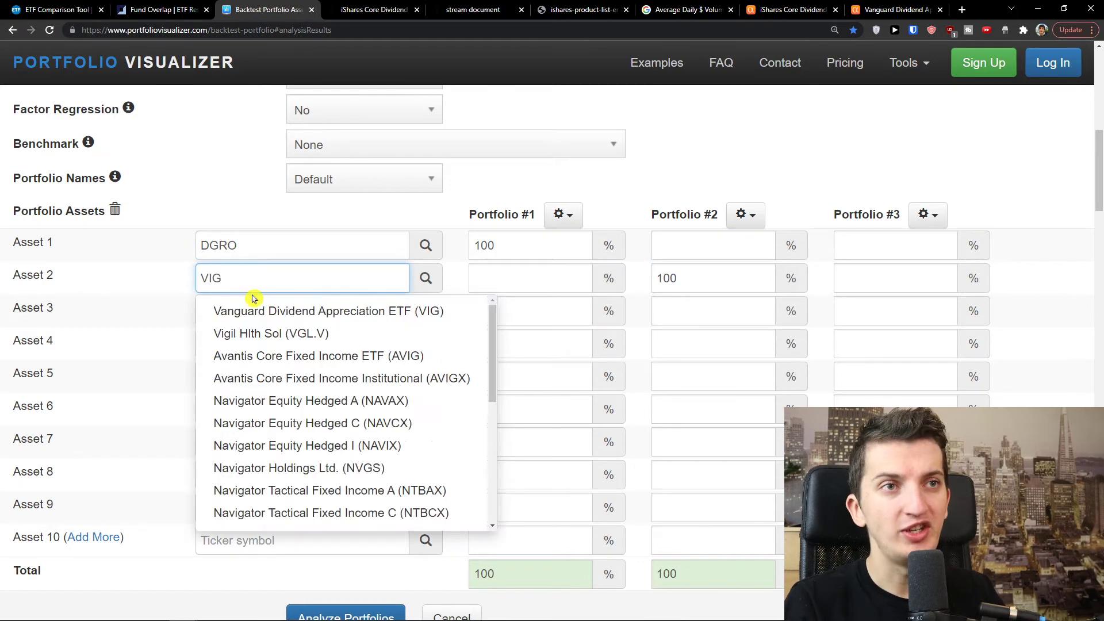
{"action": "scroll", "coordinate": [246, 288], "scroll_direction": "down", "scroll_amount": 2}
{"action": "left_click", "coordinate": [270, 195]}
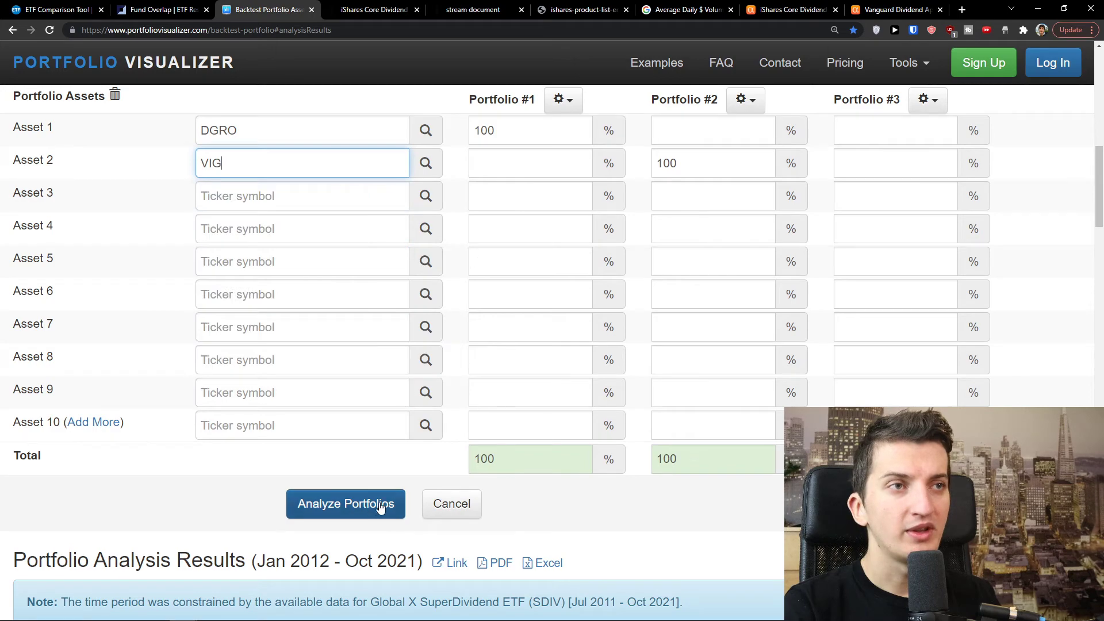
{"action": "left_click", "coordinate": [395, 508]}
{"action": "scroll", "coordinate": [166, 402], "scroll_direction": "down", "scroll_amount": 5}
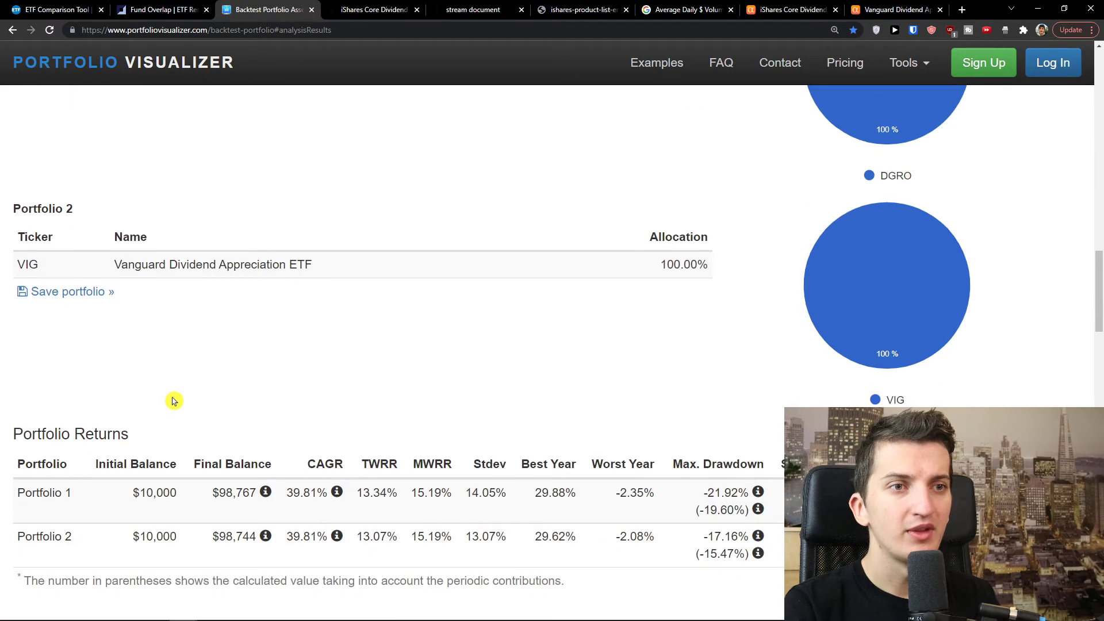
{"action": "scroll", "coordinate": [174, 401], "scroll_direction": "down", "scroll_amount": 1}
{"action": "scroll", "coordinate": [173, 401], "scroll_direction": "up", "scroll_amount": 1}
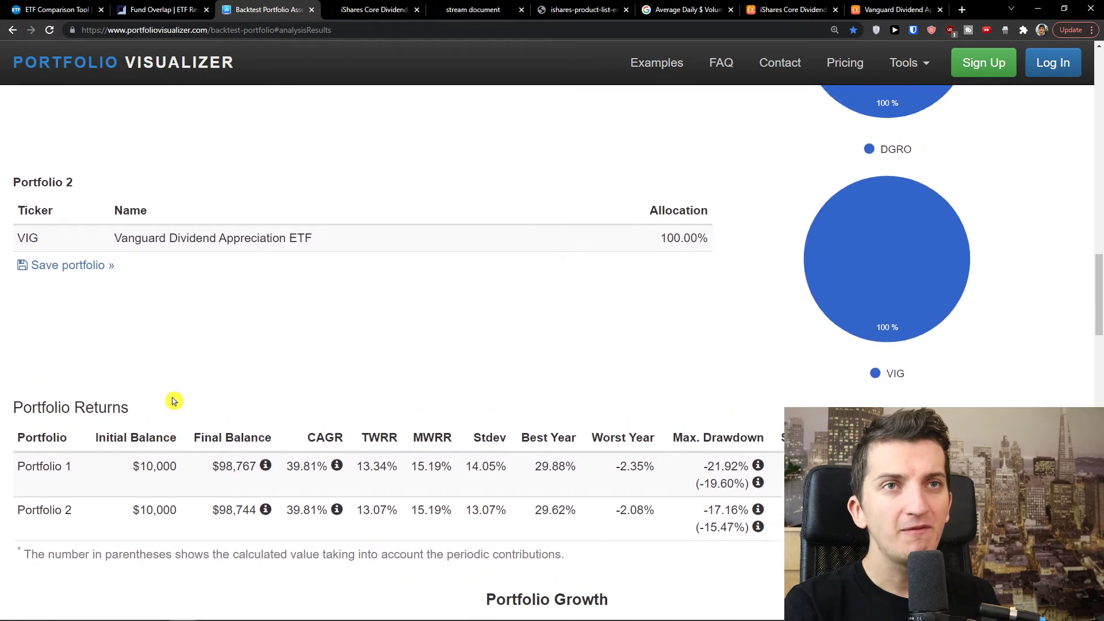
{"action": "scroll", "coordinate": [173, 401], "scroll_direction": "down", "scroll_amount": 2}
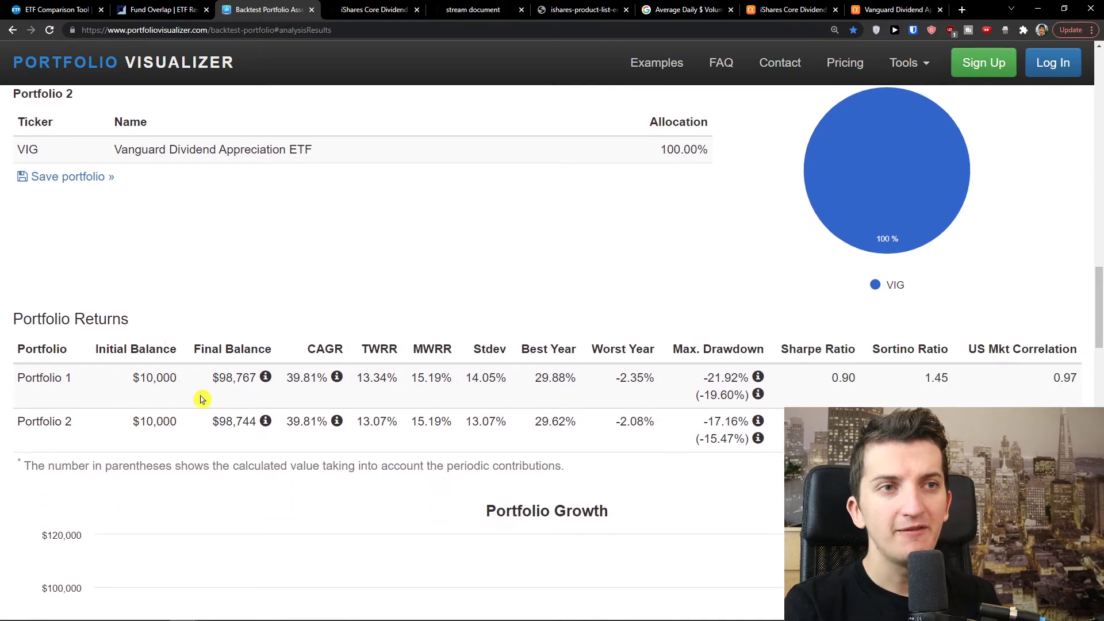
{"action": "scroll", "coordinate": [205, 399], "scroll_direction": "down", "scroll_amount": 2}
{"action": "scroll", "coordinate": [205, 399], "scroll_direction": "down", "scroll_amount": 2}
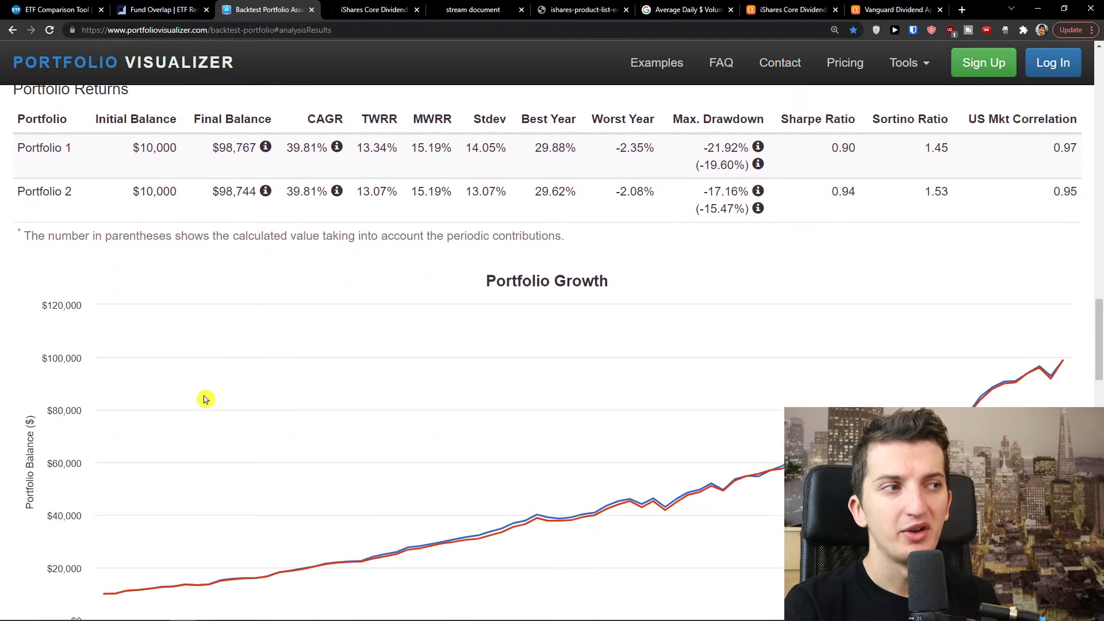
{"action": "scroll", "coordinate": [205, 399], "scroll_direction": "down", "scroll_amount": 7}
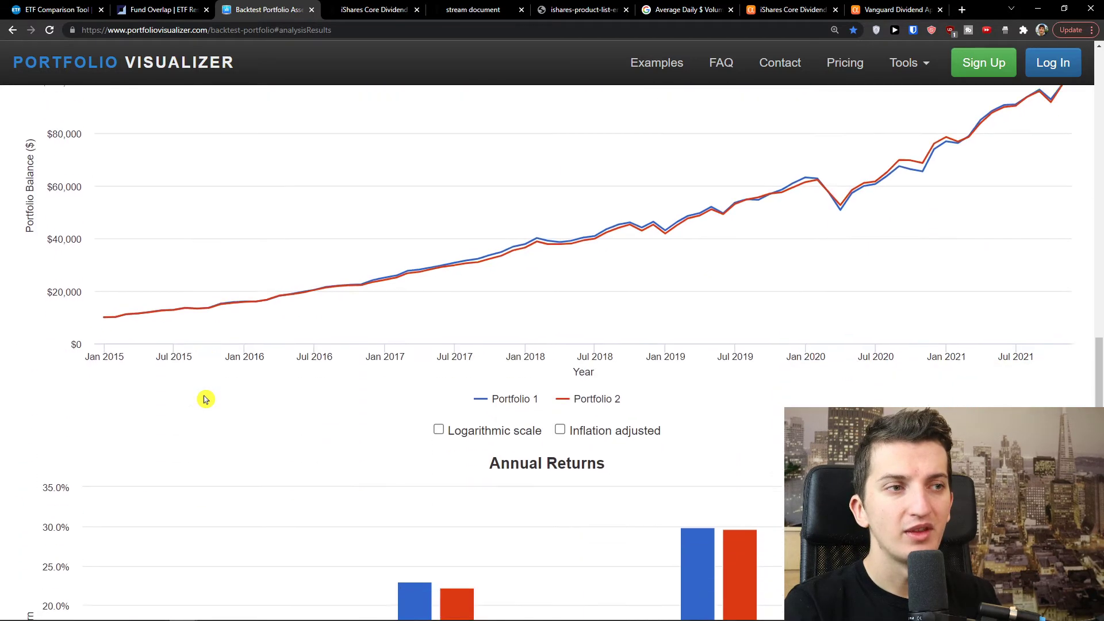
{"action": "scroll", "coordinate": [205, 399], "scroll_direction": "up", "scroll_amount": 2}
{"action": "scroll", "coordinate": [205, 398], "scroll_direction": "up", "scroll_amount": 7}
{"action": "left_click_drag", "start_coordinate": [211, 263], "coordinate": [251, 263]}
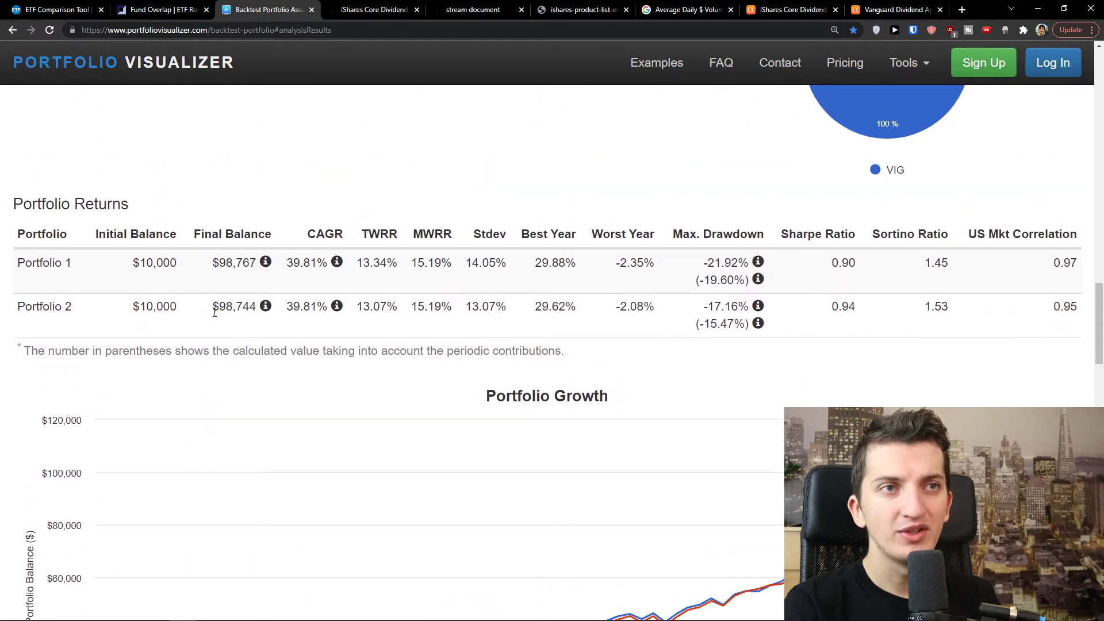
{"action": "left_click_drag", "start_coordinate": [215, 312], "coordinate": [259, 308]}
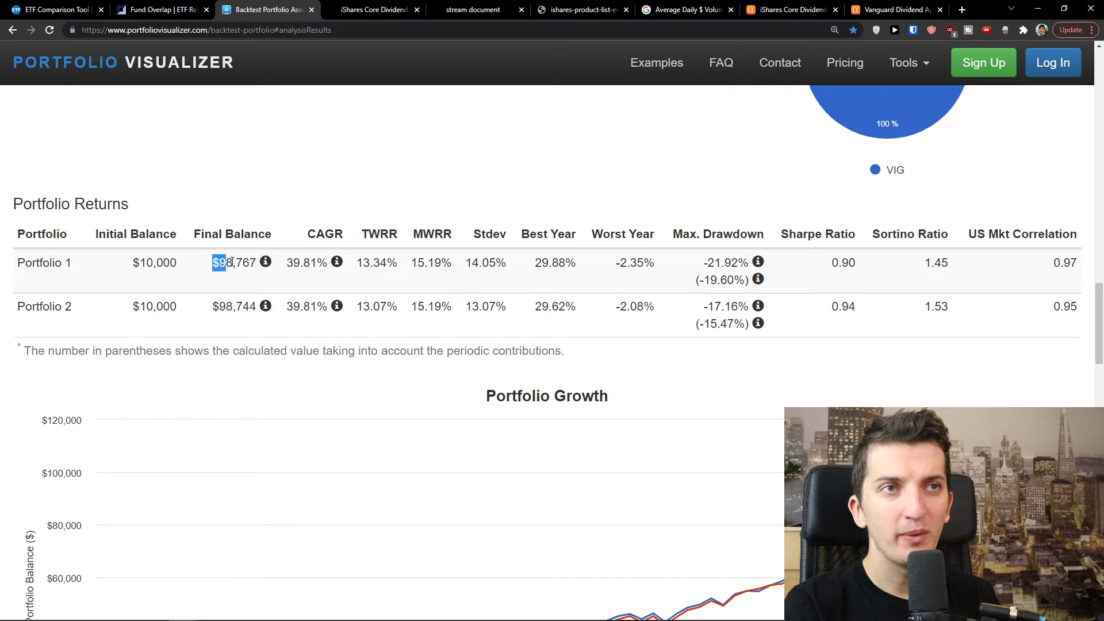
{"action": "left_click_drag", "start_coordinate": [213, 307], "coordinate": [260, 307]}
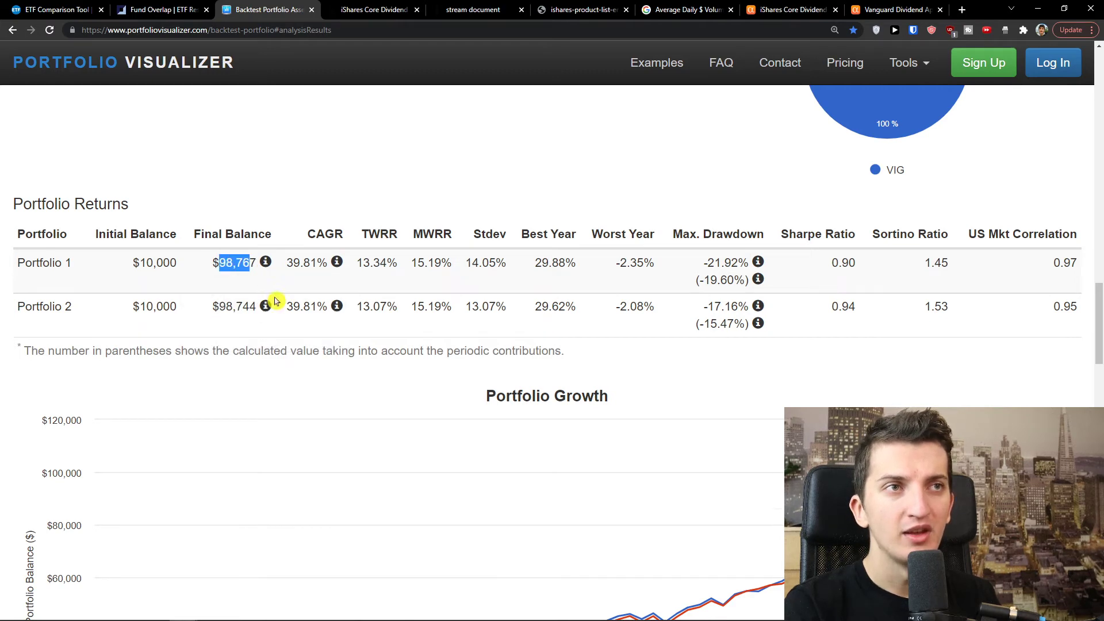
{"action": "scroll", "coordinate": [274, 301], "scroll_direction": "up", "scroll_amount": 4}
{"action": "scroll", "coordinate": [277, 401], "scroll_direction": "down", "scroll_amount": 7}
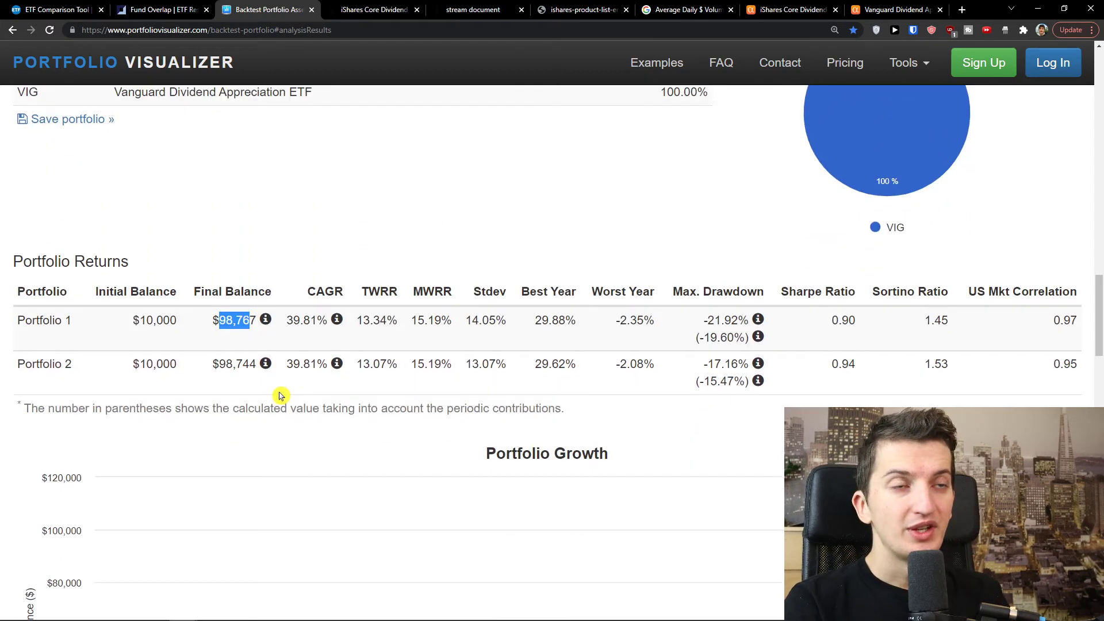
{"action": "scroll", "coordinate": [282, 392], "scroll_direction": "down", "scroll_amount": 1}
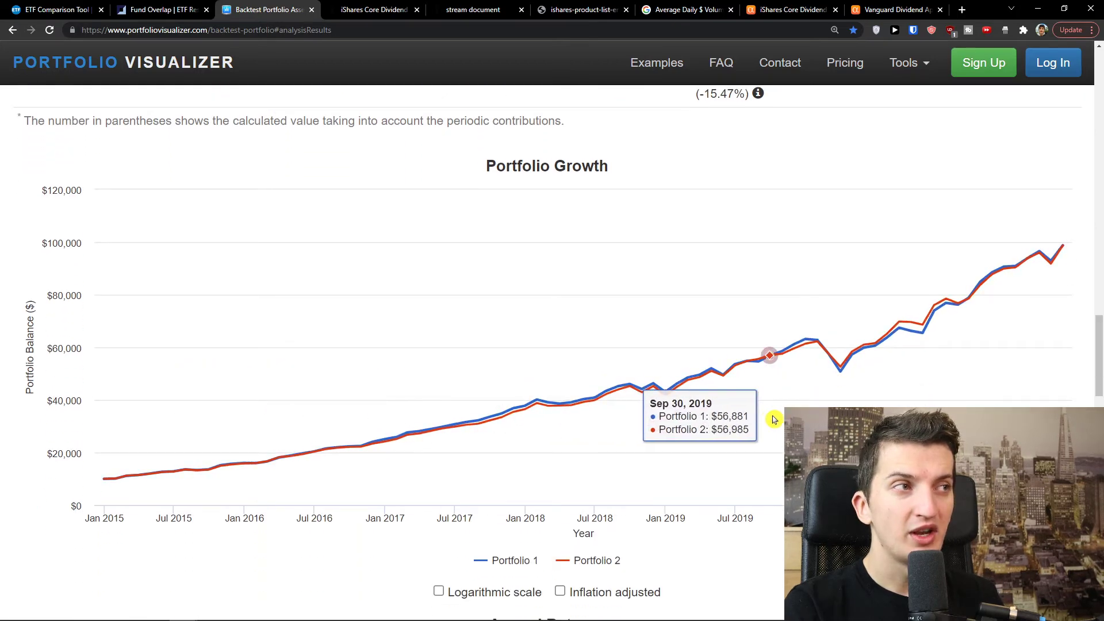
{"action": "scroll", "coordinate": [777, 419], "scroll_direction": "down", "scroll_amount": 7}
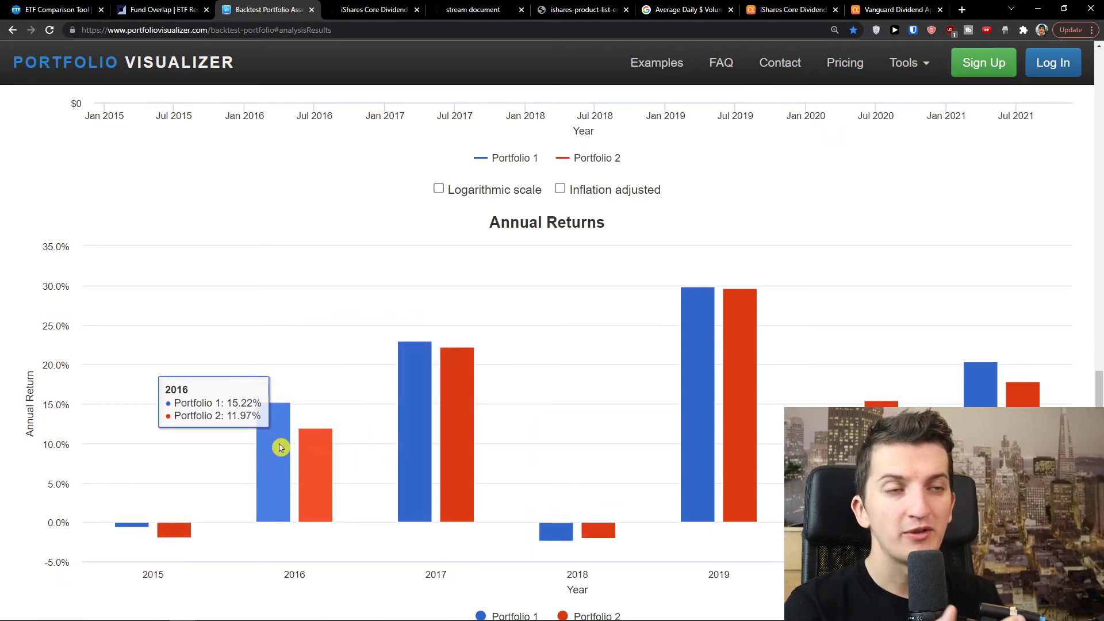
- Scroll through the backtest's Annual Returns and Portfolio Income results
{"action": "scroll", "coordinate": [280, 448], "scroll_direction": "up", "scroll_amount": 1}
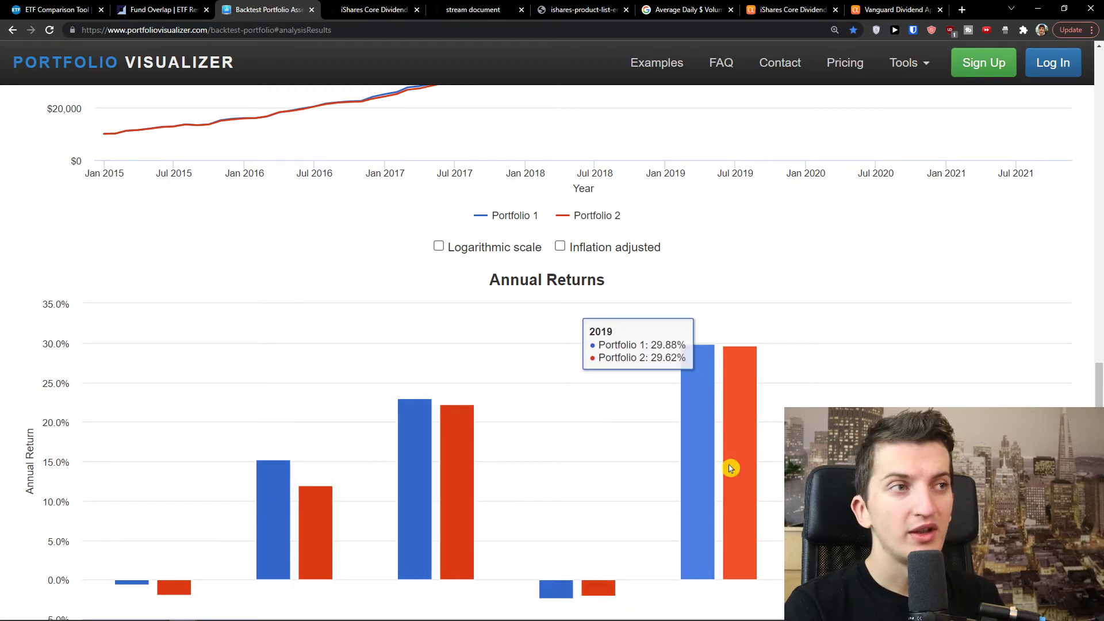
{"action": "scroll", "coordinate": [727, 468], "scroll_direction": "down", "scroll_amount": 1}
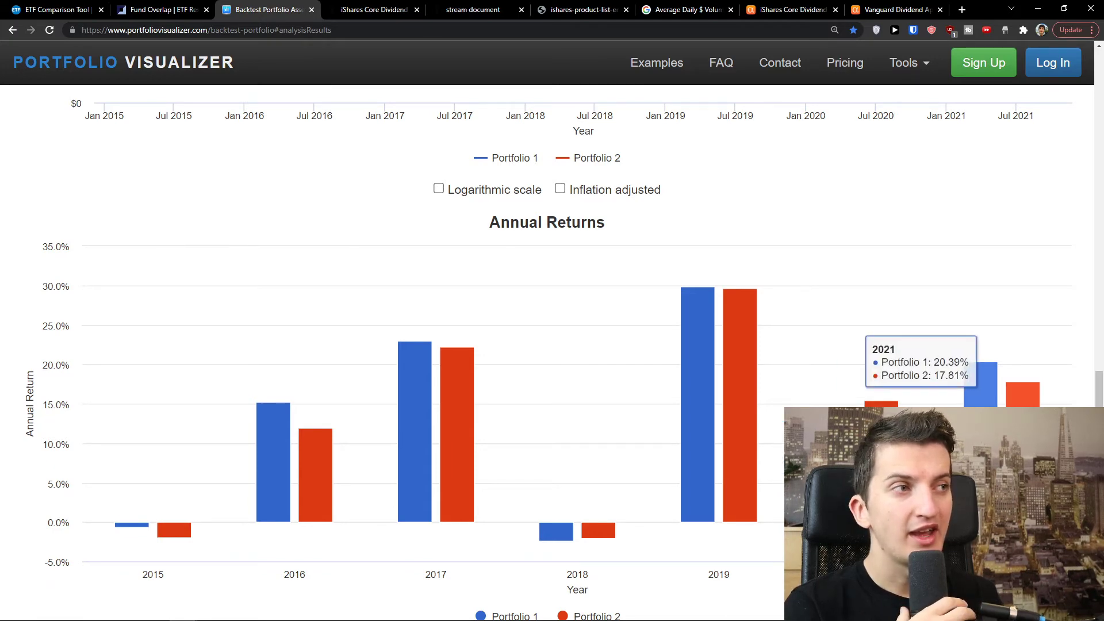
{"action": "scroll", "coordinate": [549, 350], "scroll_direction": "down", "scroll_amount": 7}
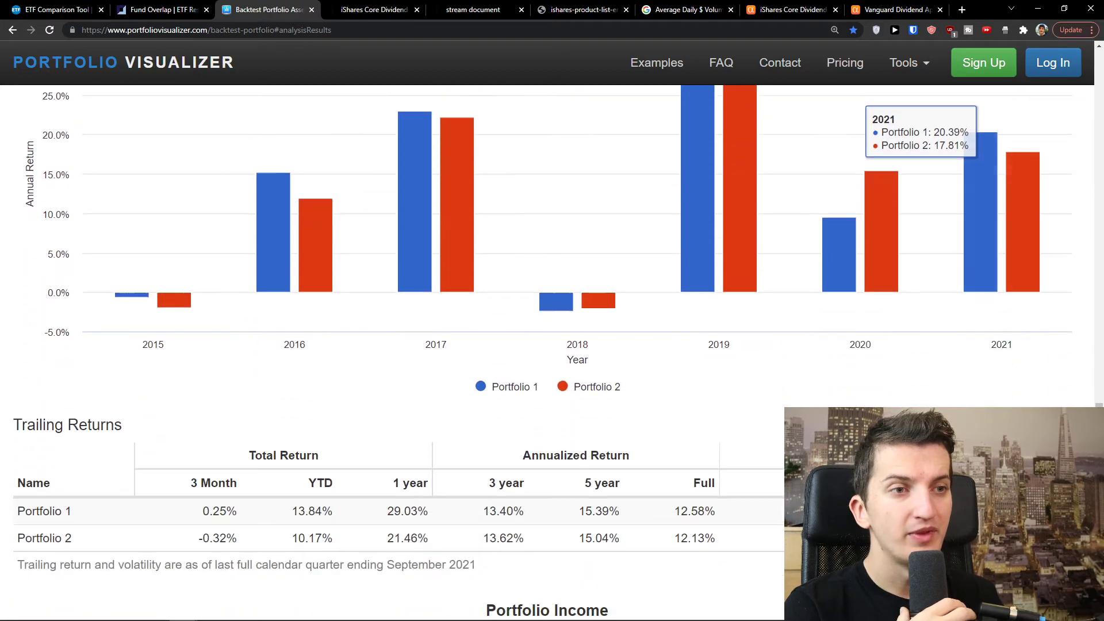
{"action": "scroll", "coordinate": [719, 449], "scroll_direction": "down", "scroll_amount": 3}
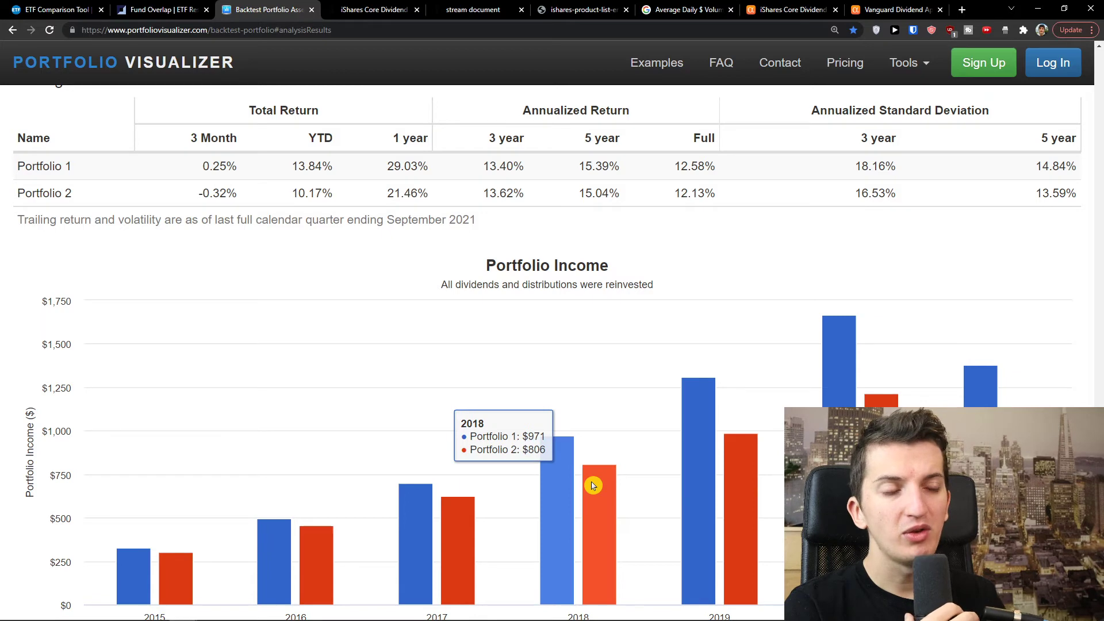
{"action": "scroll", "coordinate": [851, 437], "scroll_direction": "down", "scroll_amount": 1}
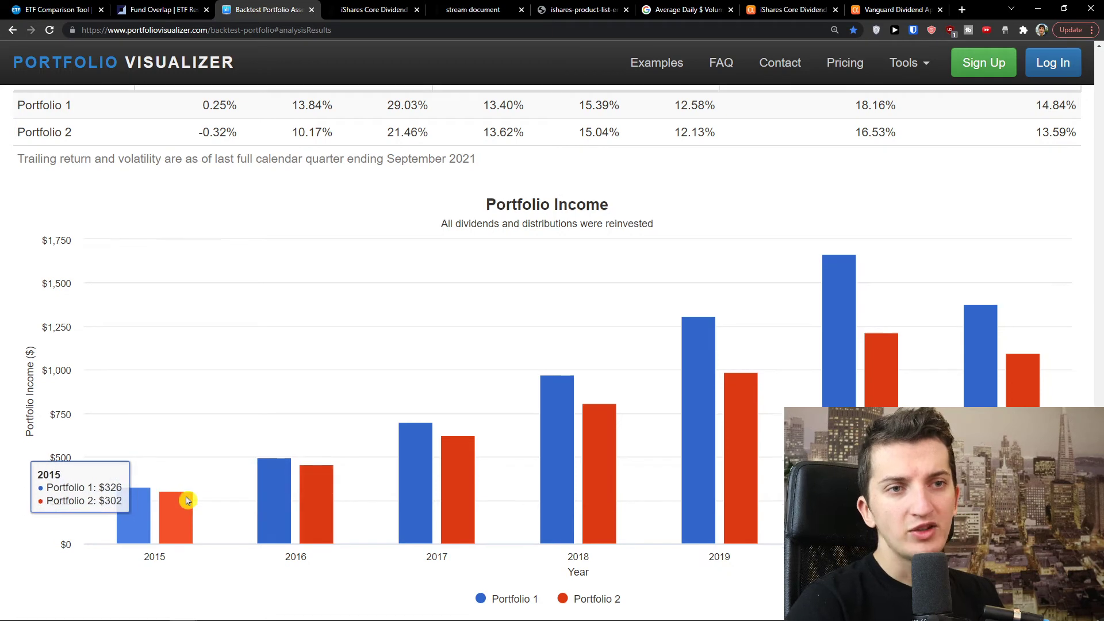
{"action": "scroll", "coordinate": [214, 471], "scroll_direction": "down", "scroll_amount": 1}
{"action": "scroll", "coordinate": [214, 471], "scroll_direction": "down", "scroll_amount": 2}
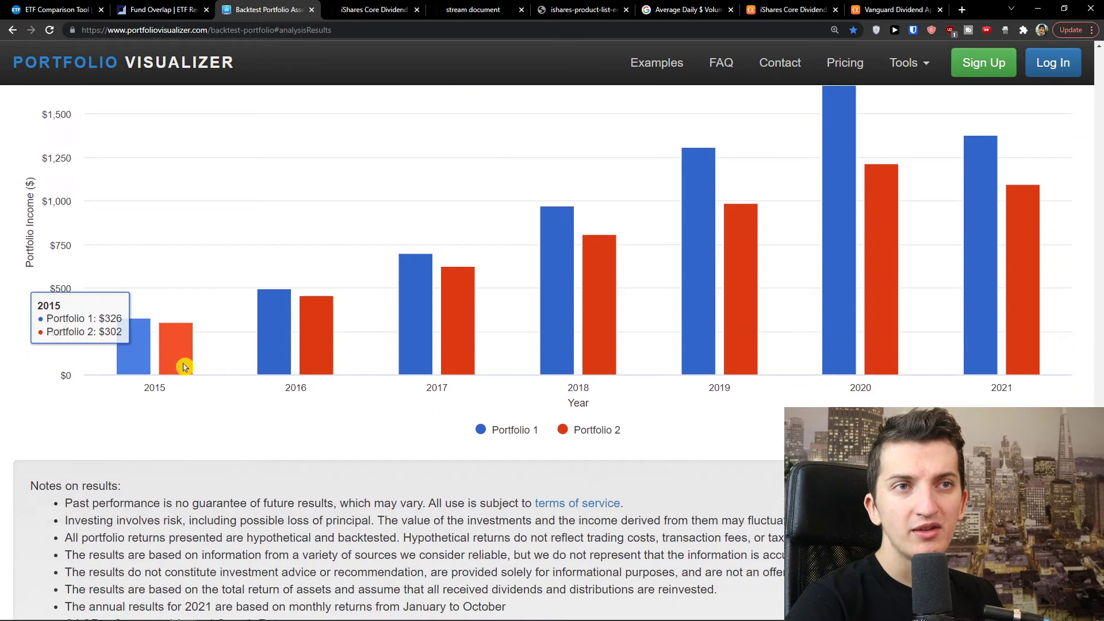
{"action": "scroll", "coordinate": [184, 367], "scroll_direction": "up", "scroll_amount": 1}
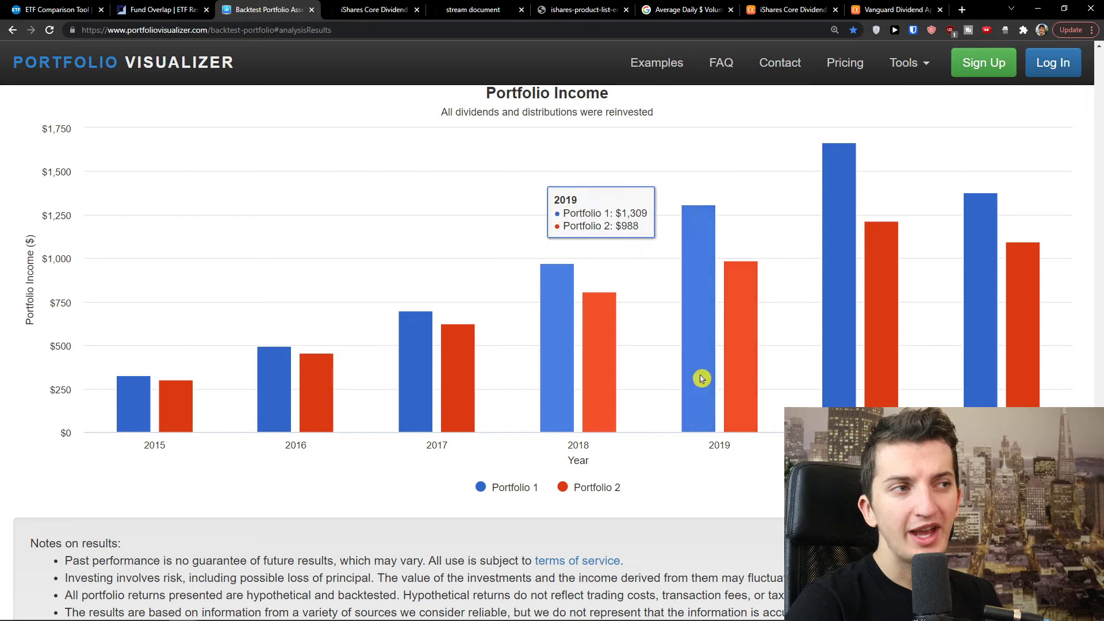
{"action": "scroll", "coordinate": [828, 382], "scroll_direction": "up", "scroll_amount": 1}
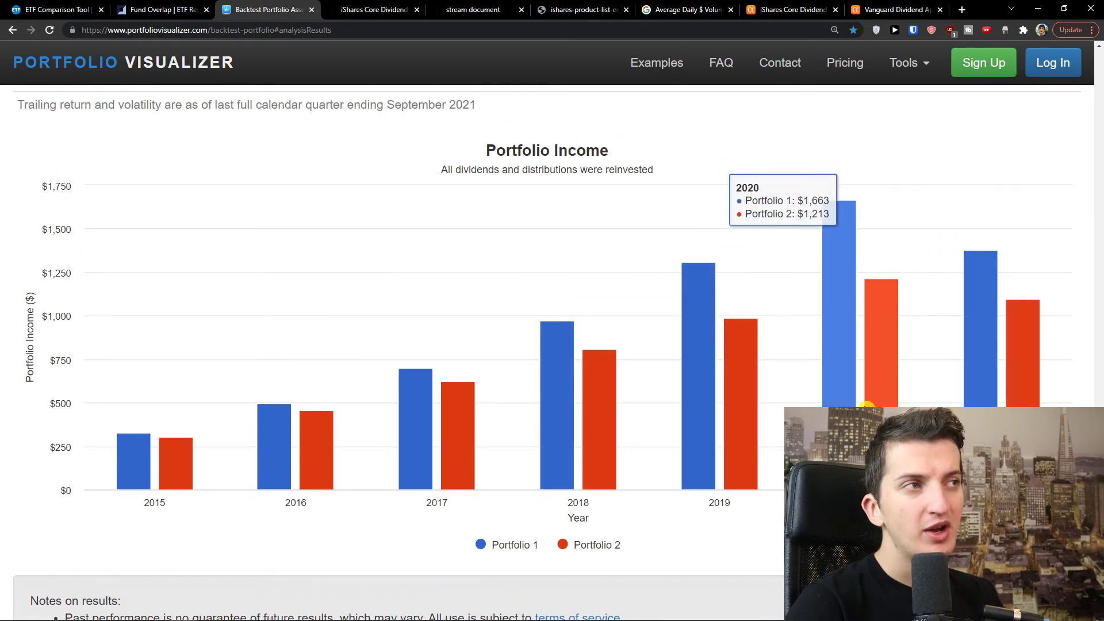
{"action": "scroll", "coordinate": [716, 420], "scroll_direction": "up", "scroll_amount": 1}
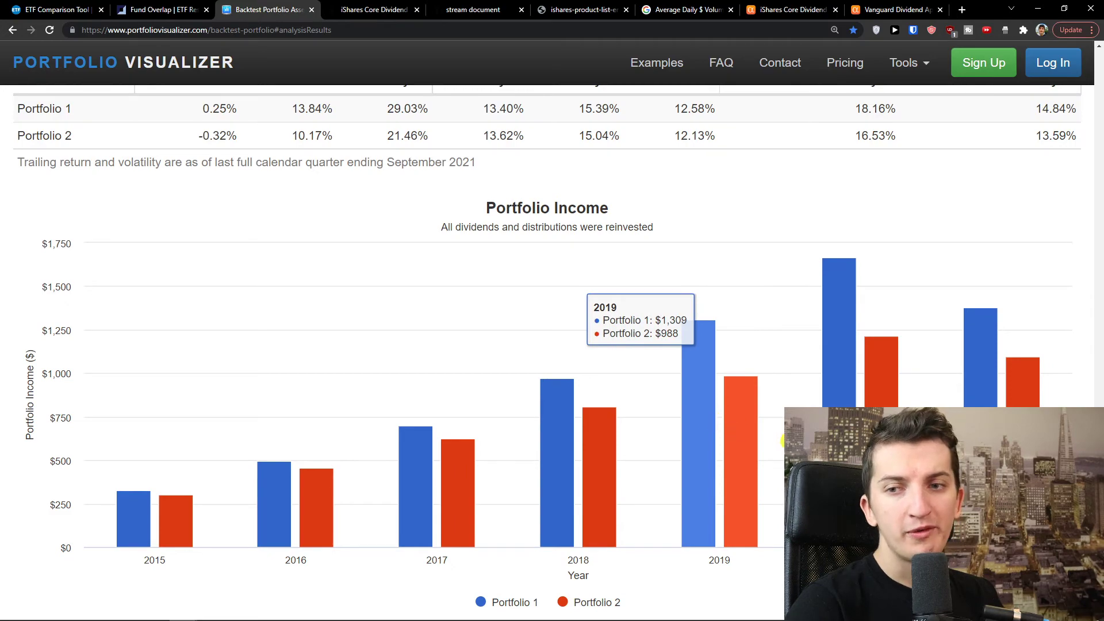
{"action": "scroll", "coordinate": [782, 438], "scroll_direction": "up", "scroll_amount": 15}
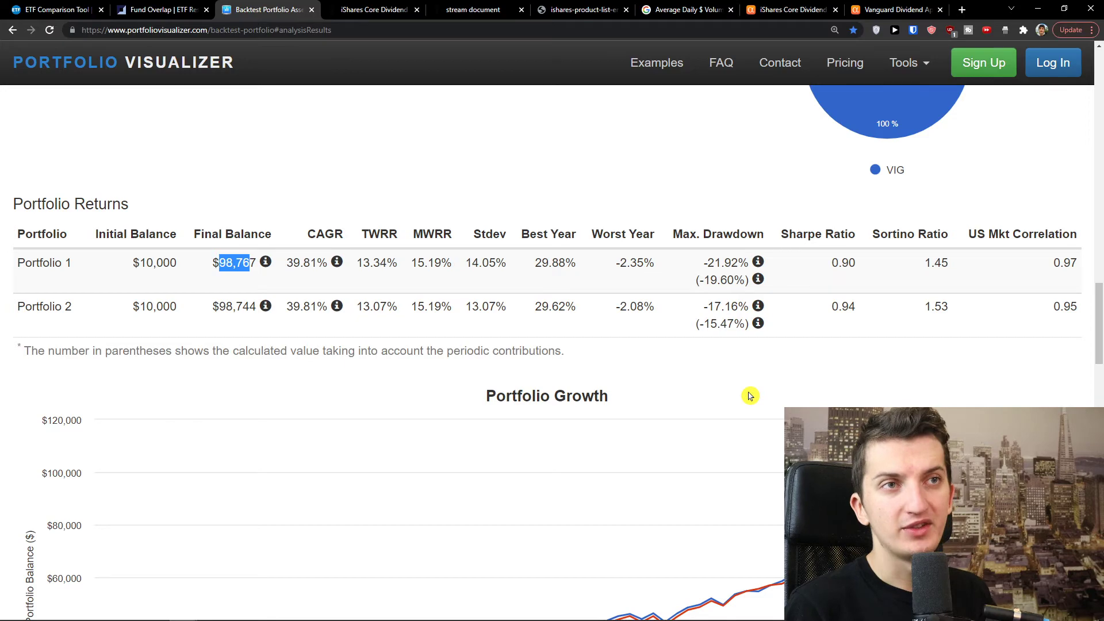
- Move the Seeking Alpha DGRO and VIG dividend tabs beside the backtest tab
{"action": "scroll", "coordinate": [744, 392], "scroll_direction": "down", "scroll_amount": 13}
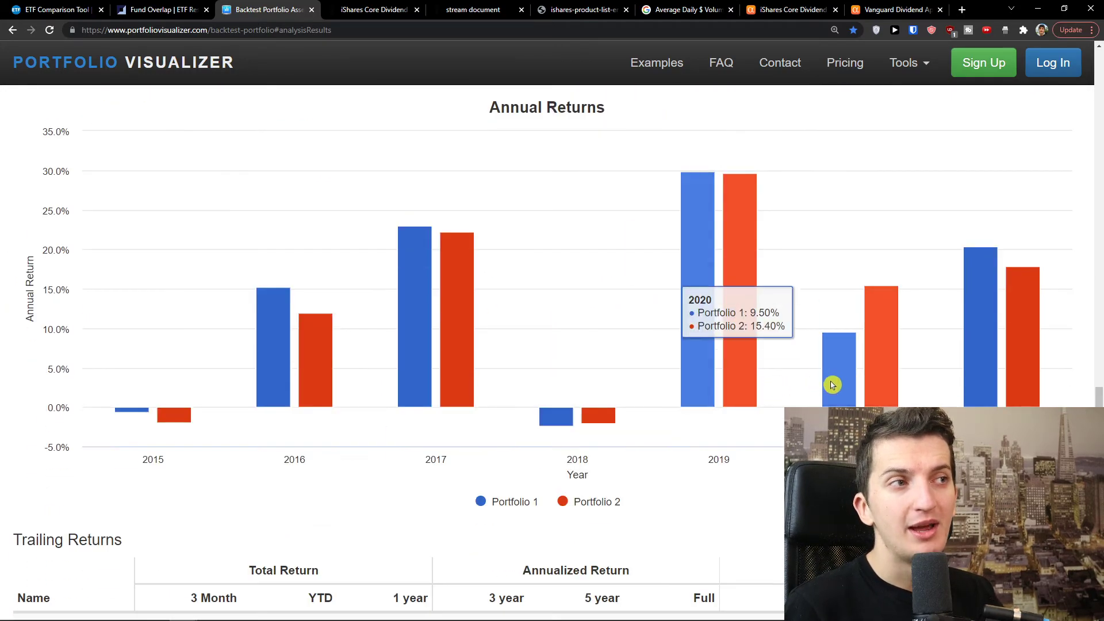
{"action": "scroll", "coordinate": [832, 384], "scroll_direction": "down", "scroll_amount": 7}
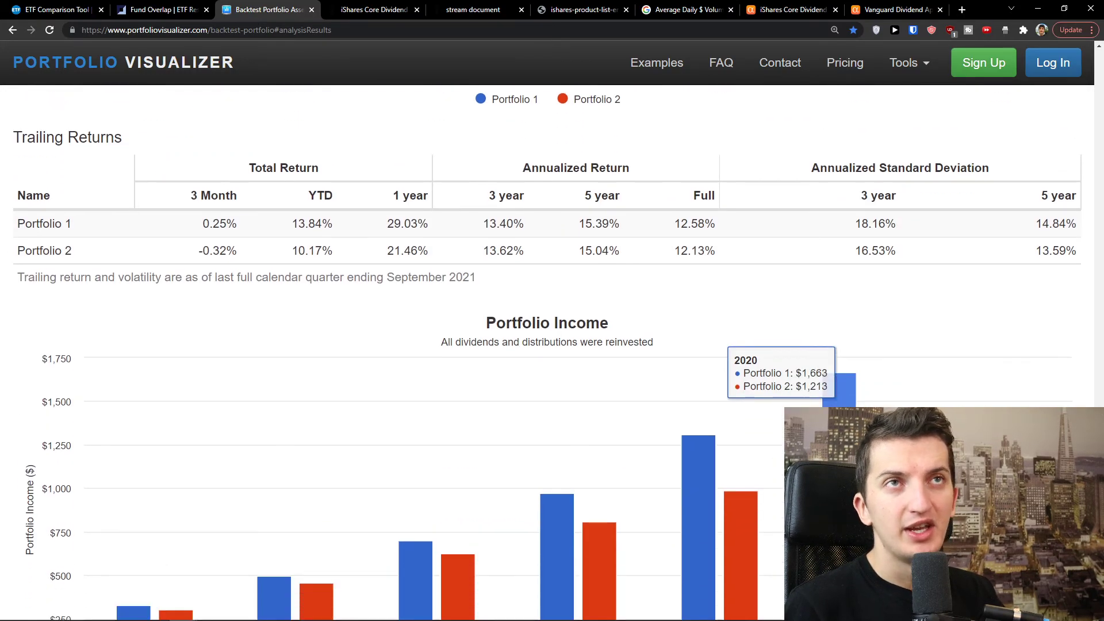
{"action": "left_click_drag", "start_coordinate": [770, 9], "coordinate": [342, 5]}
{"action": "left_click_drag", "start_coordinate": [924, 12], "coordinate": [477, 9]}
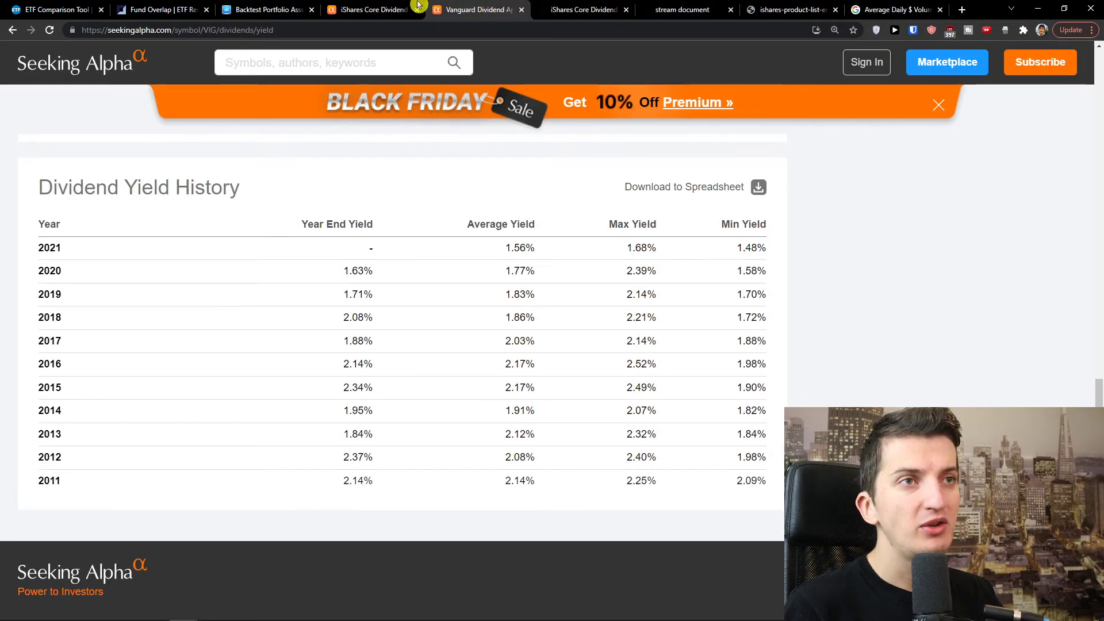
- Mark DGRO's 2.30% 2020 year-end yield and compare it with VIG's yield history
{"action": "left_click", "coordinate": [374, 9]}
{"action": "left_click_drag", "start_coordinate": [337, 288], "coordinate": [364, 264]}
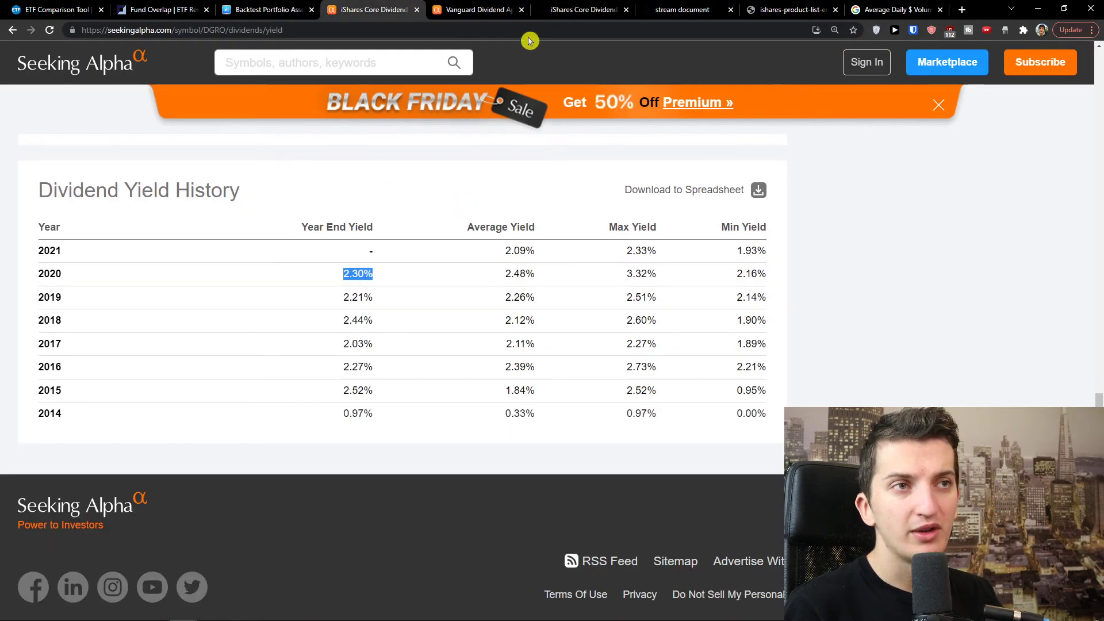
{"action": "key", "text": "ctrl+Tab"}
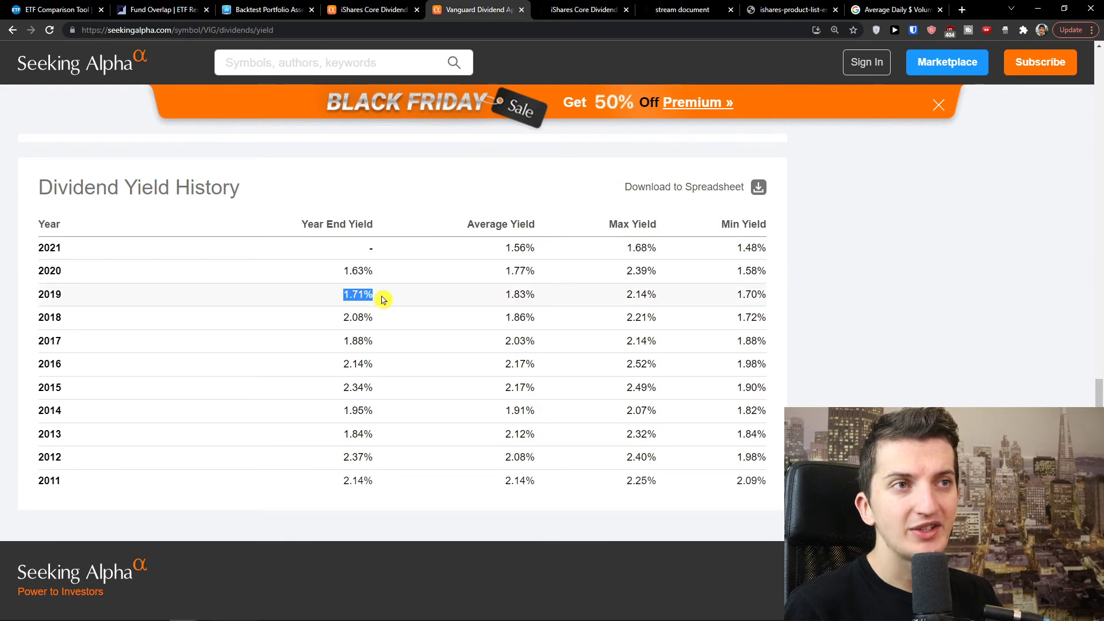
- Show DGRO's dividend growth chart over a 10Y range
{"action": "left_click", "coordinate": [405, 7]}
{"action": "scroll", "coordinate": [529, 214], "scroll_direction": "up", "scroll_amount": 10}
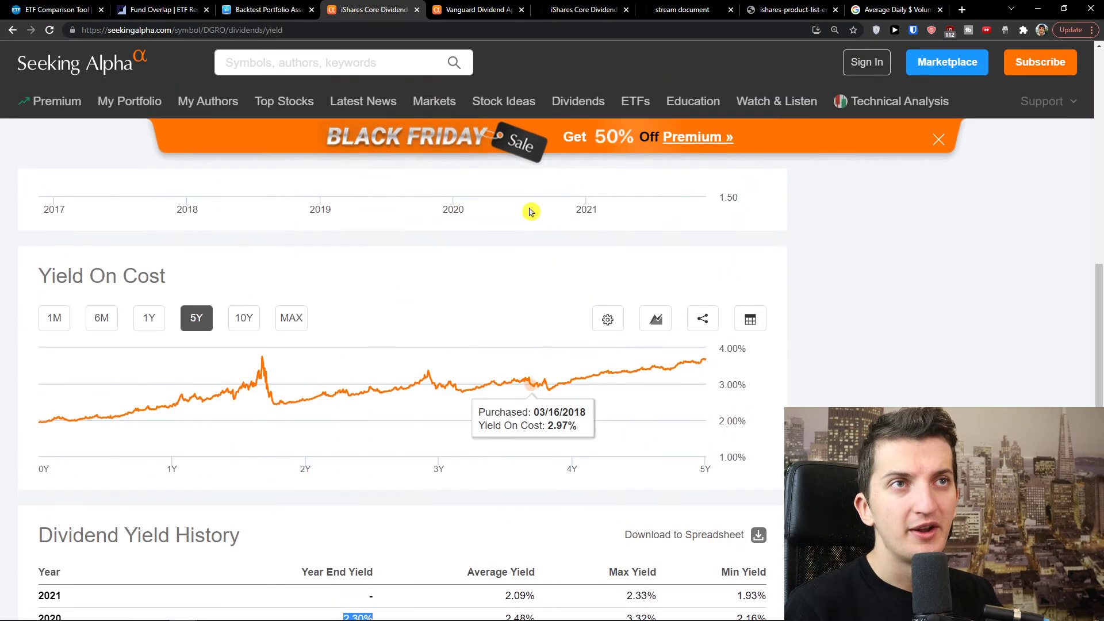
{"action": "scroll", "coordinate": [529, 213], "scroll_direction": "up", "scroll_amount": 5}
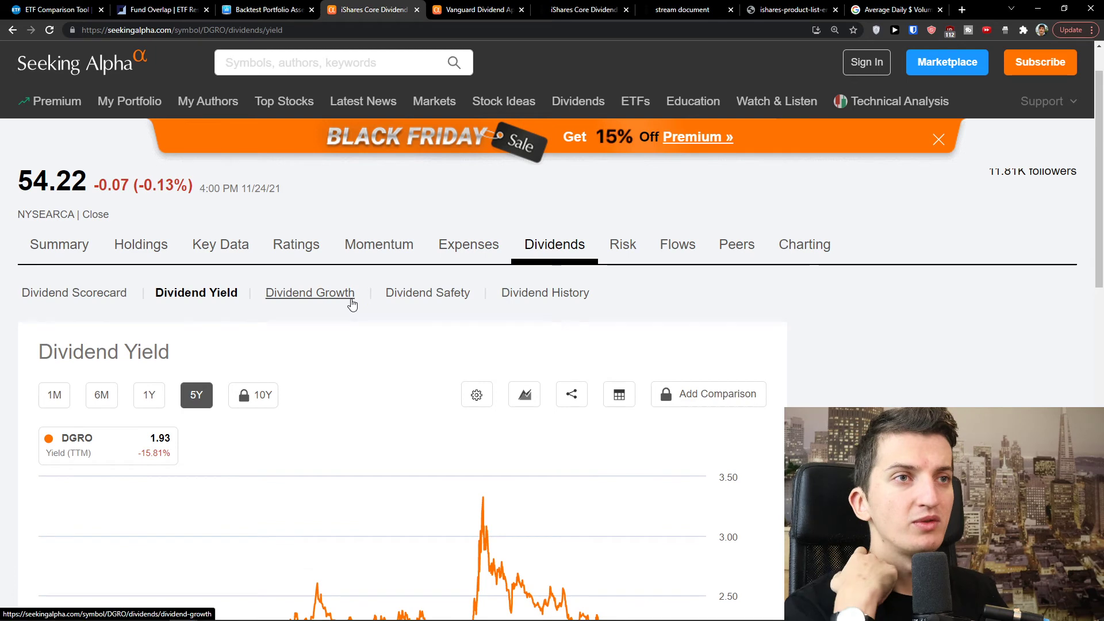
{"action": "left_click", "coordinate": [351, 294]}
{"action": "scroll", "coordinate": [352, 304], "scroll_direction": "down", "scroll_amount": 3}
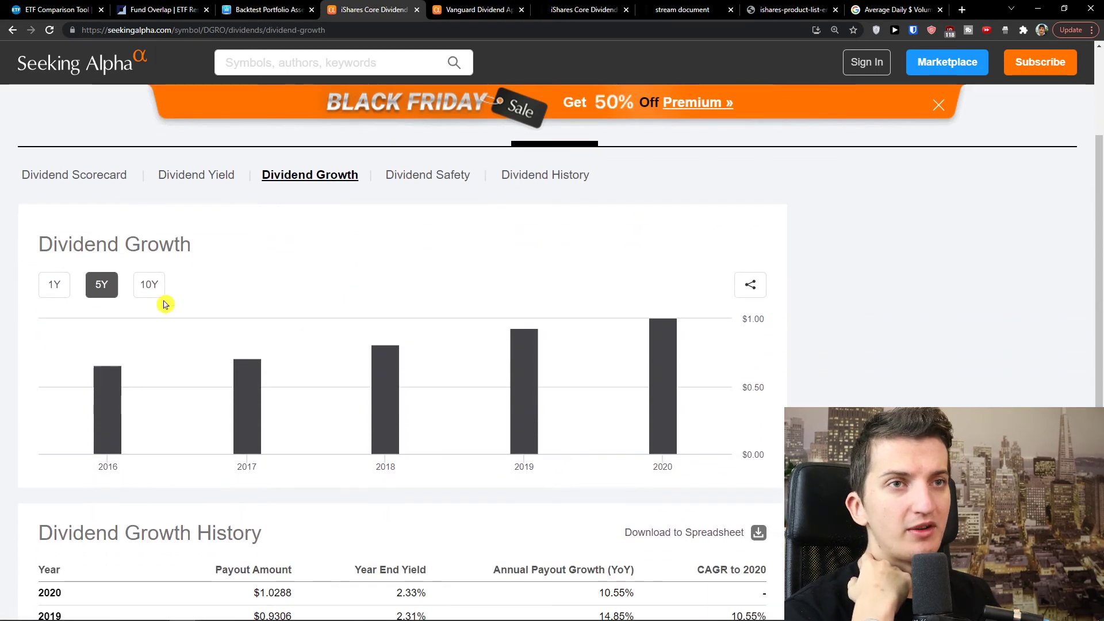
{"action": "left_click", "coordinate": [161, 295]}
{"action": "mouse_move", "coordinate": [569, 404]}
{"action": "mouse_move", "coordinate": [703, 422]}
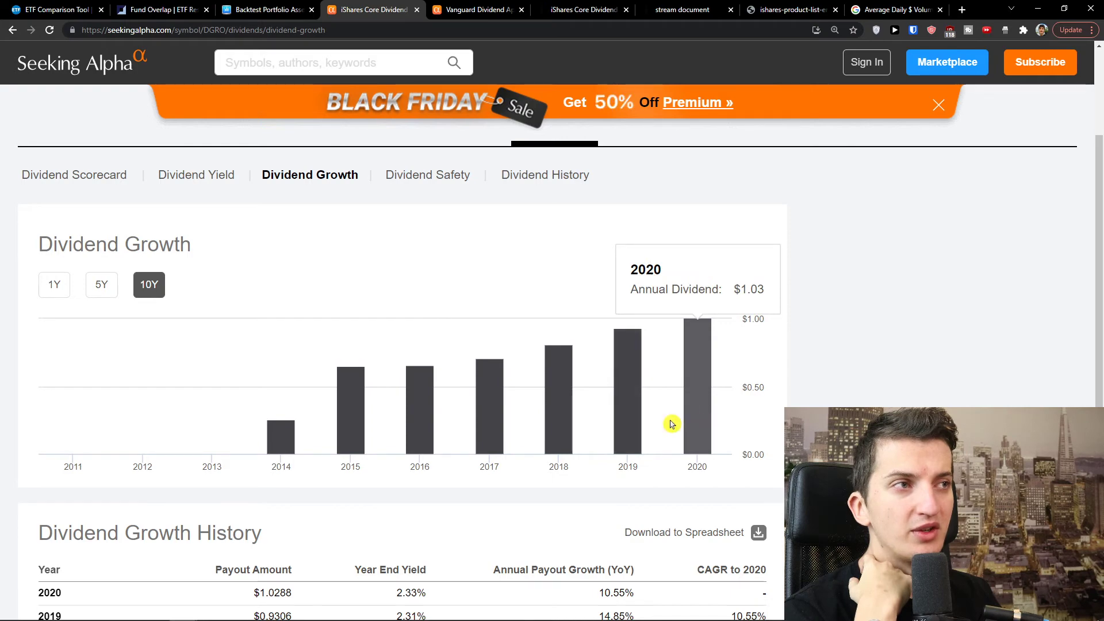
- Show VIG's dividend growth chart over a 10Y range
{"action": "left_click", "coordinate": [457, 11]}
{"action": "scroll", "coordinate": [253, 282], "scroll_direction": "up", "scroll_amount": 15}
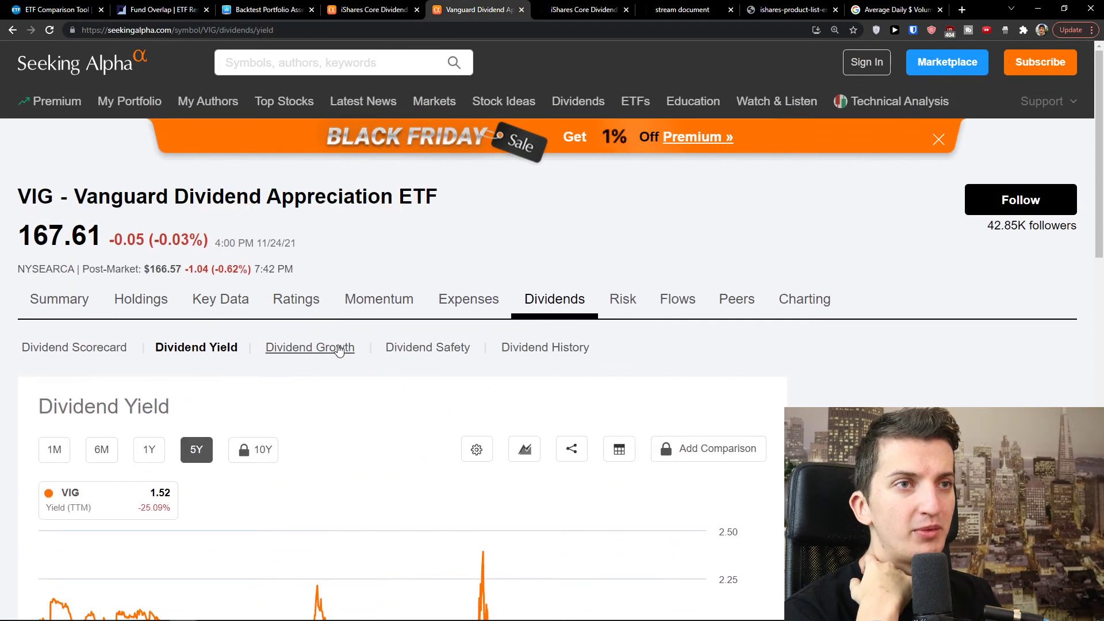
{"action": "left_click", "coordinate": [339, 349]}
{"action": "scroll", "coordinate": [340, 342], "scroll_direction": "down", "scroll_amount": 2}
{"action": "left_click", "coordinate": [157, 345]}
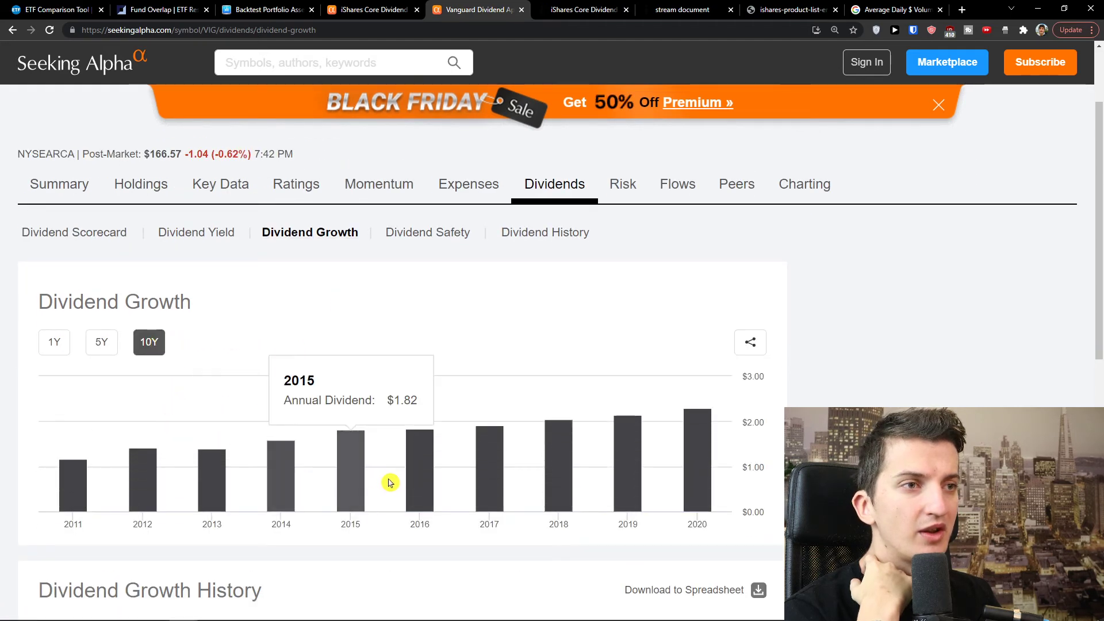
{"action": "scroll", "coordinate": [693, 508], "scroll_direction": "down", "scroll_amount": 4}
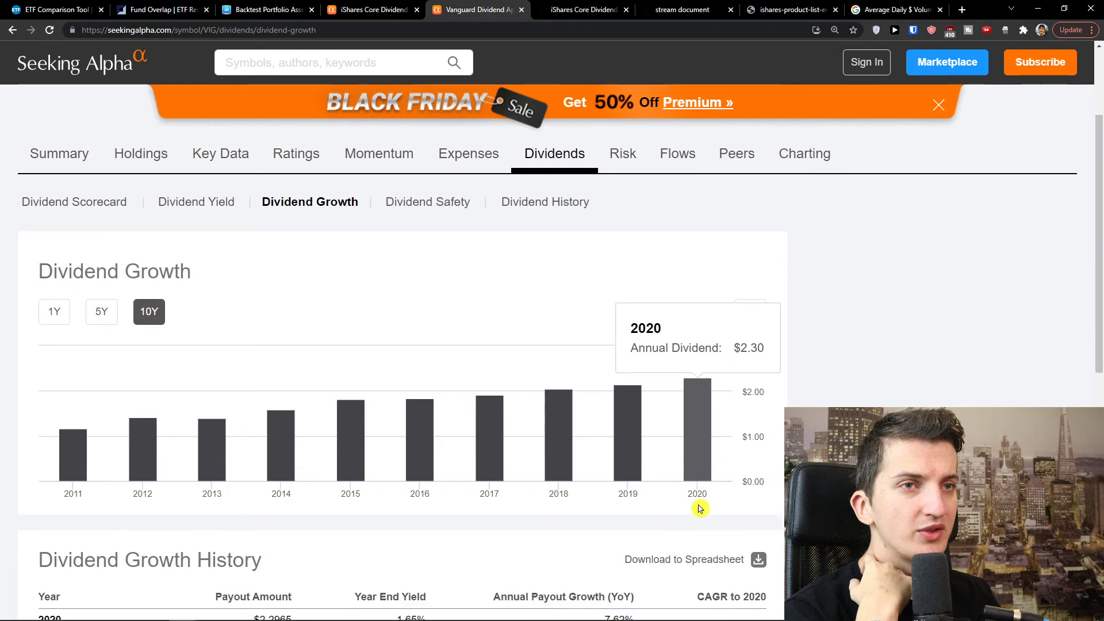
{"action": "scroll", "coordinate": [624, 488], "scroll_direction": "up", "scroll_amount": 2}
{"action": "scroll", "coordinate": [624, 488], "scroll_direction": "down", "scroll_amount": 2}
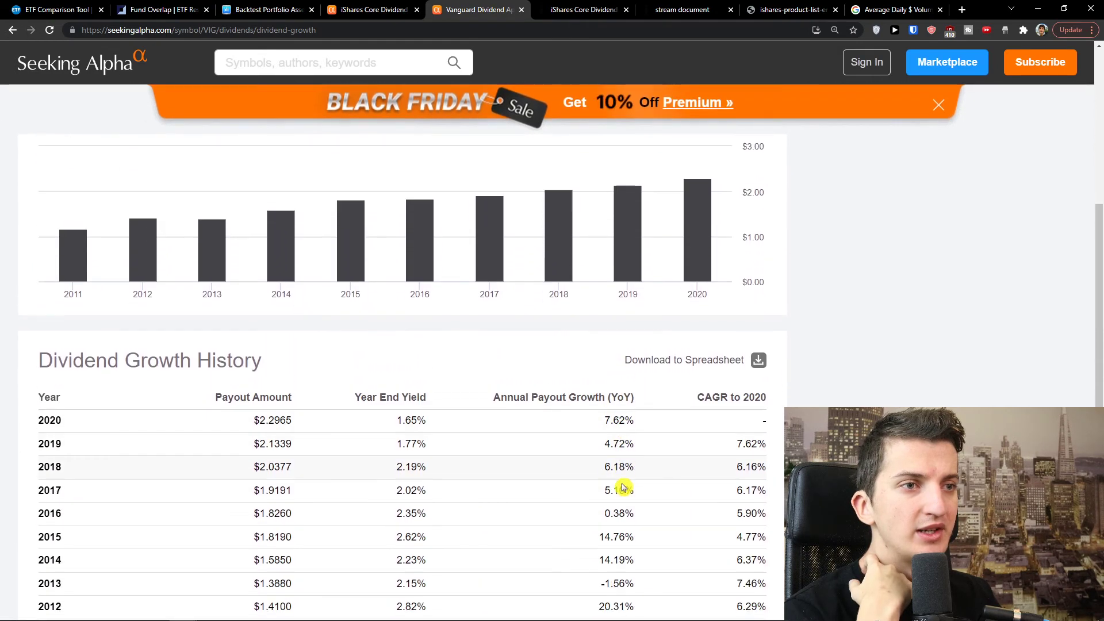
{"action": "scroll", "coordinate": [621, 488], "scroll_direction": "up", "scroll_amount": 2}
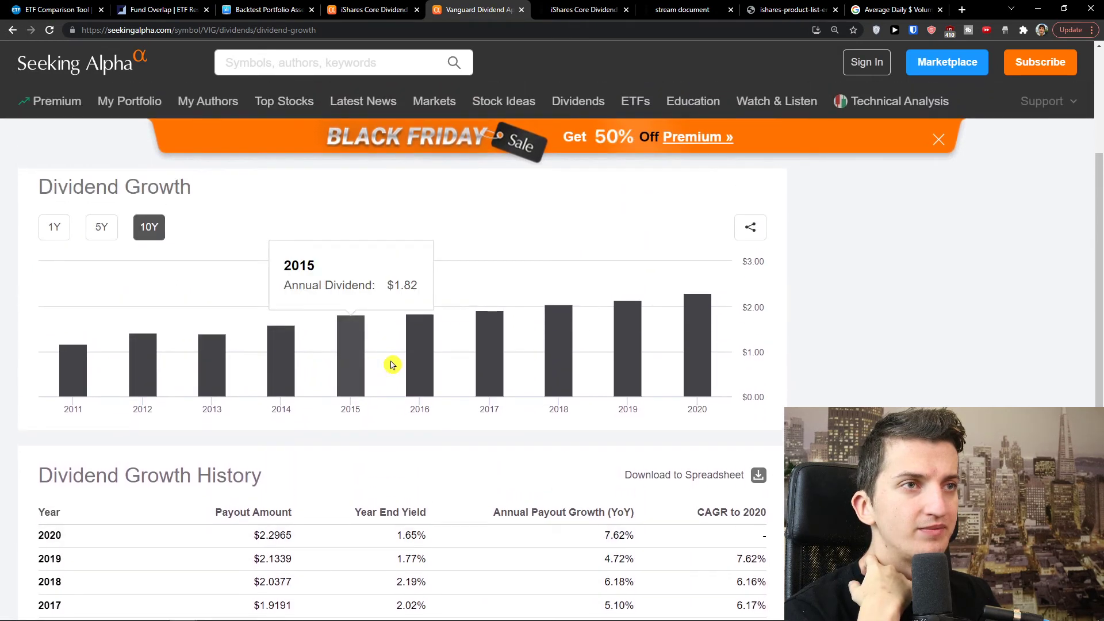
- Return to DGRO's 10-year dividend growth chart
{"action": "left_click", "coordinate": [418, 4]}
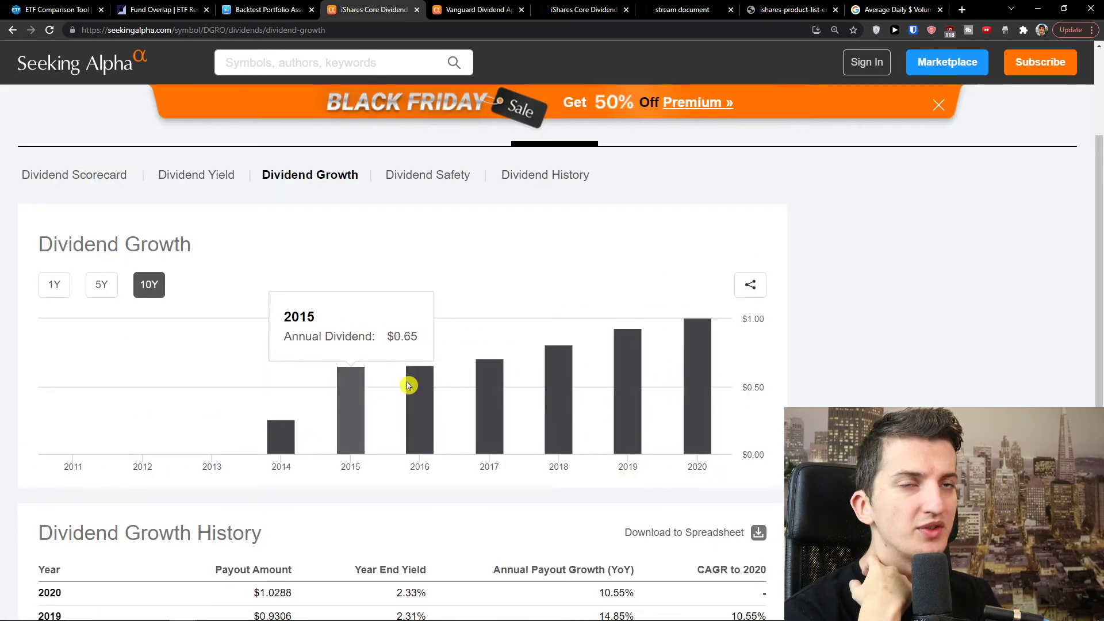
{"action": "scroll", "coordinate": [660, 379], "scroll_direction": "up", "scroll_amount": 3}
{"action": "scroll", "coordinate": [661, 381], "scroll_direction": "down", "scroll_amount": 2}
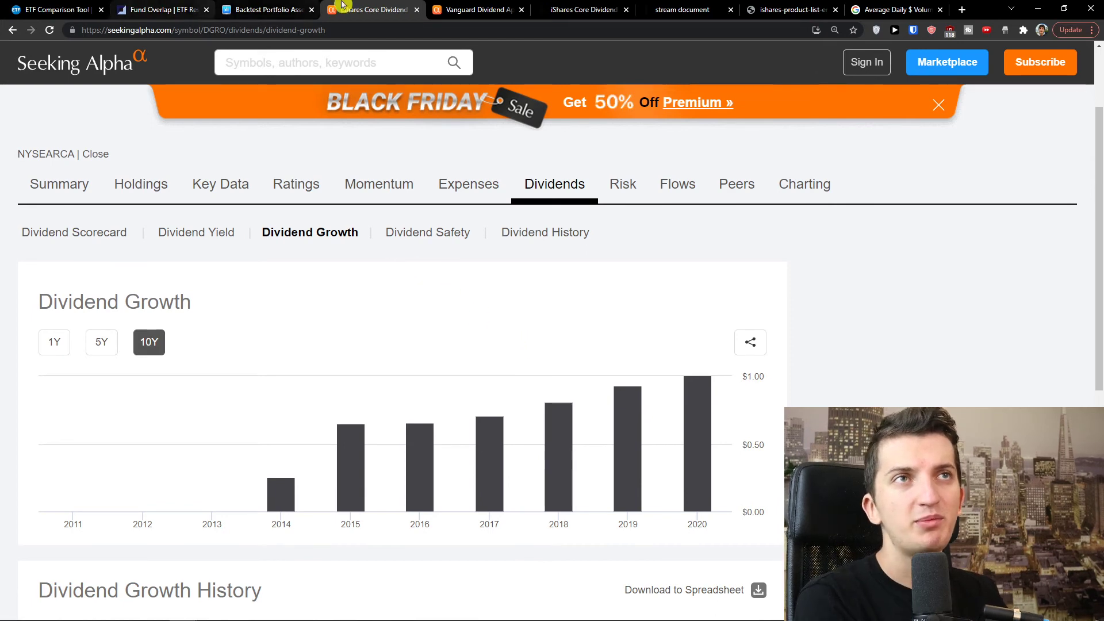
- Revisit the ETF comparison, then glance at the Portfolio Visualizer backtest results
{"action": "left_click", "coordinate": [55, 8]}
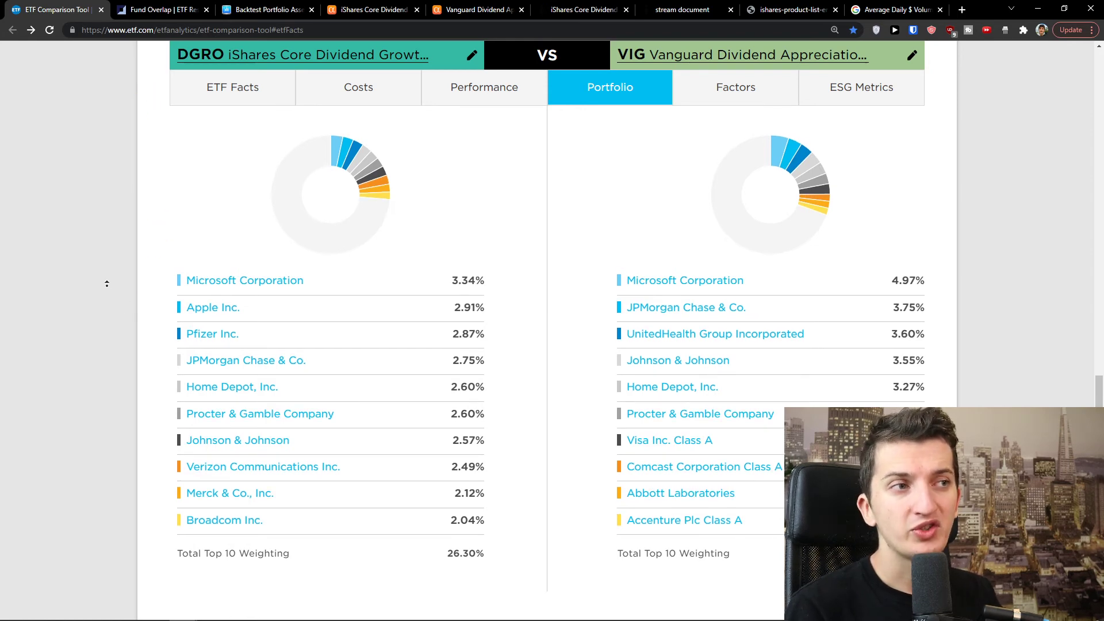
{"action": "scroll", "coordinate": [107, 288], "scroll_direction": "up", "scroll_amount": 3}
{"action": "key", "text": "ctrl+Tab"}
{"action": "key", "text": "ctrl+Tab"}
{"action": "scroll", "coordinate": [150, 268], "scroll_direction": "up", "scroll_amount": 20}
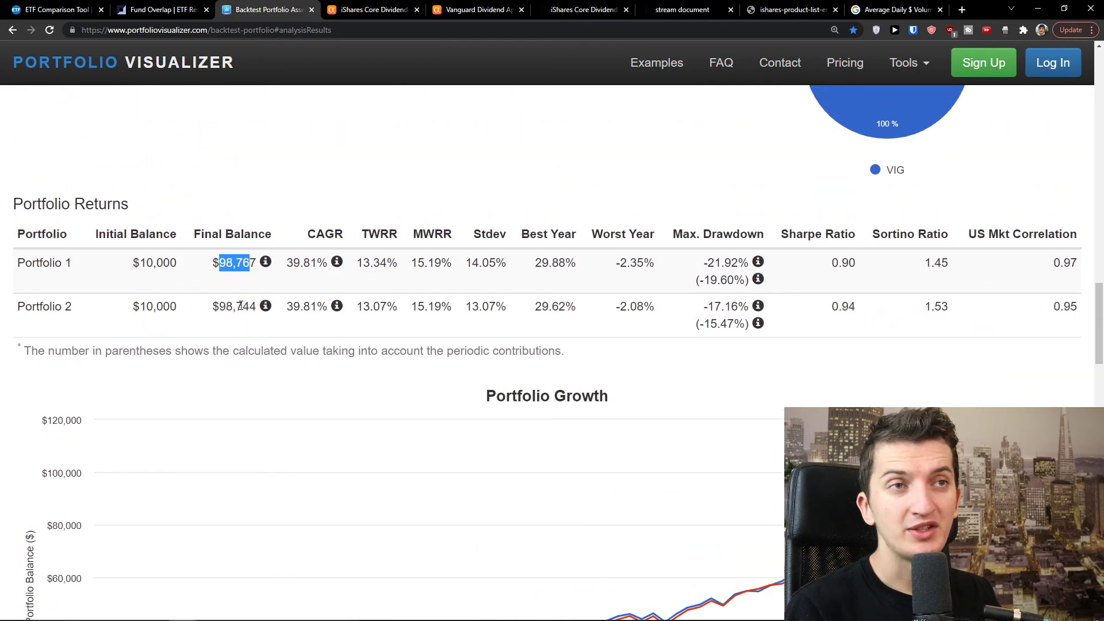
- Show the DGRO vs VIG ETF Facts: expense ratio, assets, volume, index and holdings
{"action": "left_click", "coordinate": [73, 5]}
{"action": "scroll", "coordinate": [128, 209], "scroll_direction": "down", "scroll_amount": 1}
{"action": "scroll", "coordinate": [138, 242], "scroll_direction": "up", "scroll_amount": 14}
{"action": "scroll", "coordinate": [148, 268], "scroll_direction": "up", "scroll_amount": 10}
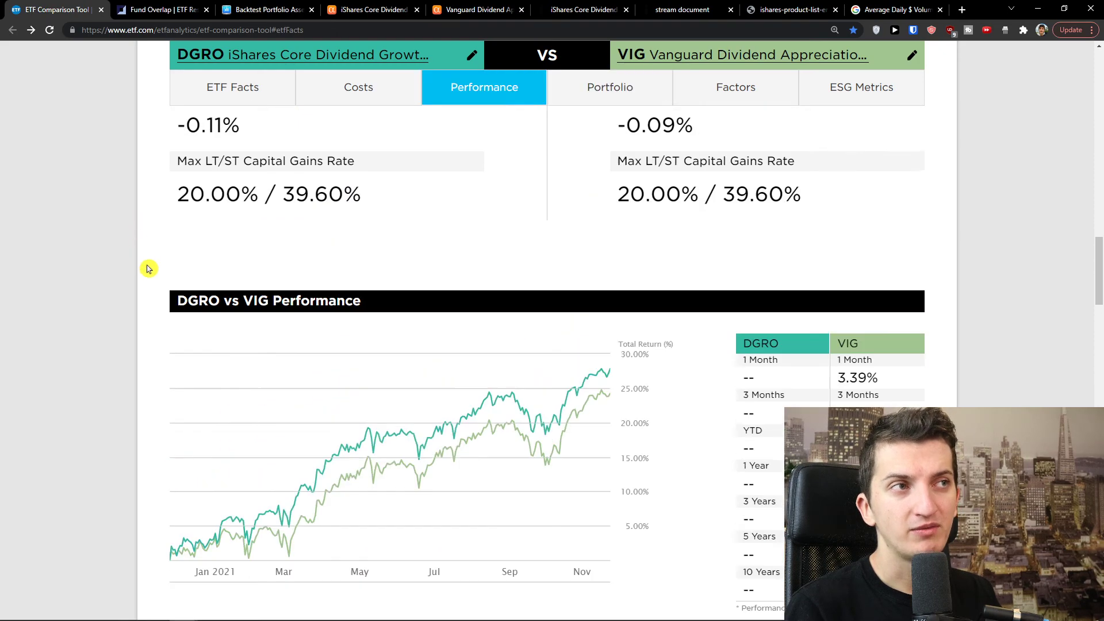
{"action": "scroll", "coordinate": [148, 272], "scroll_direction": "up", "scroll_amount": 3}
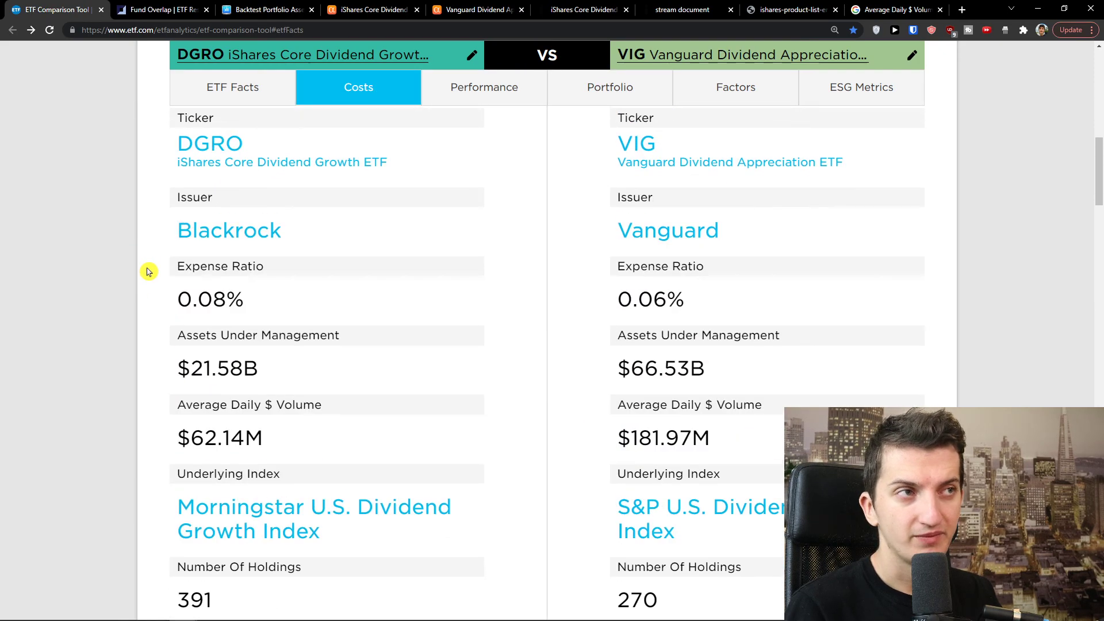
{"action": "scroll", "coordinate": [149, 272], "scroll_direction": "up", "scroll_amount": 1}
{"action": "scroll", "coordinate": [148, 271], "scroll_direction": "down", "scroll_amount": 2}
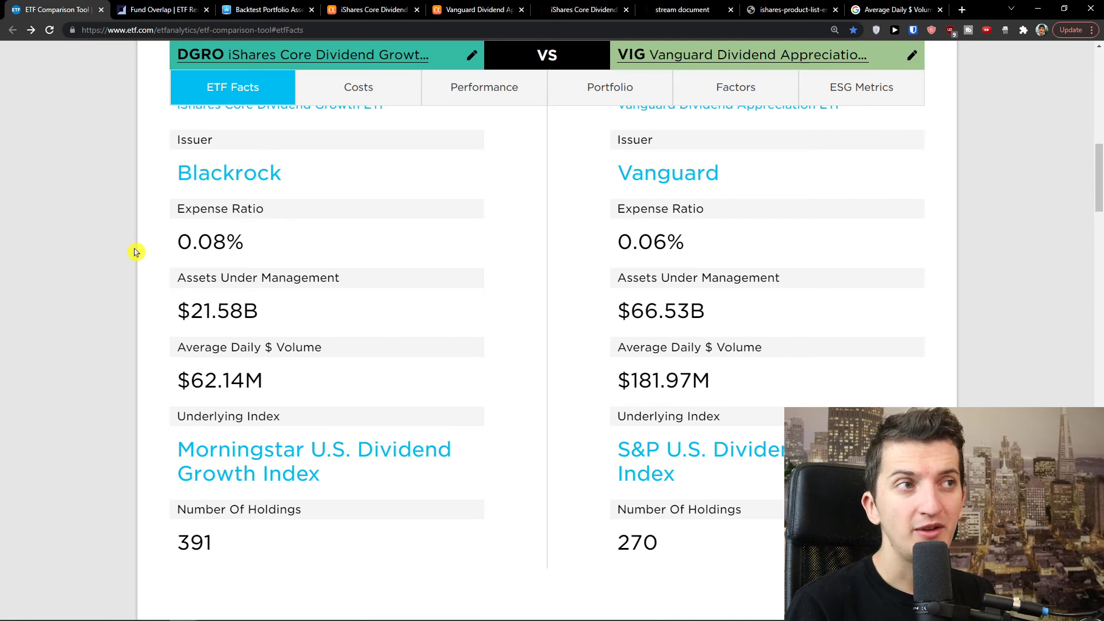
{"action": "scroll", "coordinate": [136, 252], "scroll_direction": "down", "scroll_amount": 1}
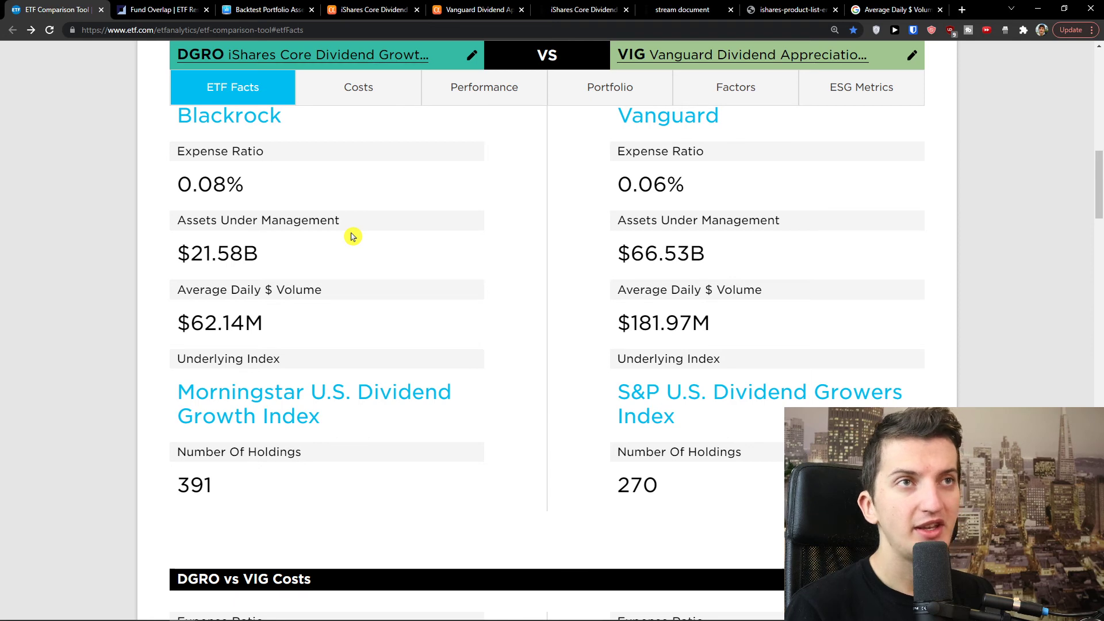
{"action": "left_click", "coordinate": [365, 7]}
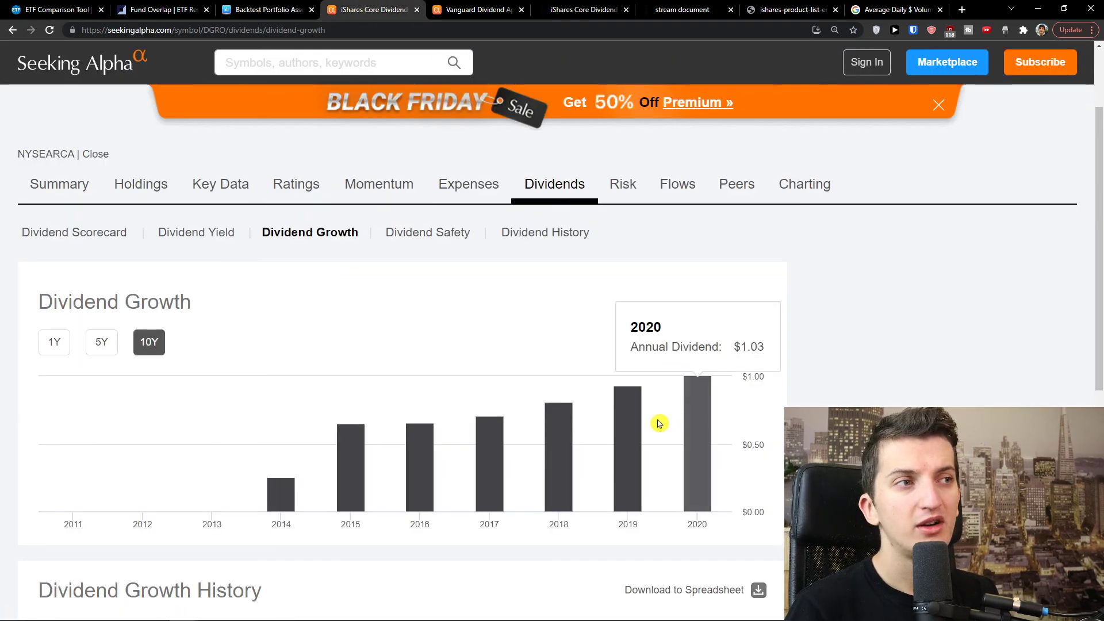
{"action": "mouse_move", "coordinate": [698, 423]}
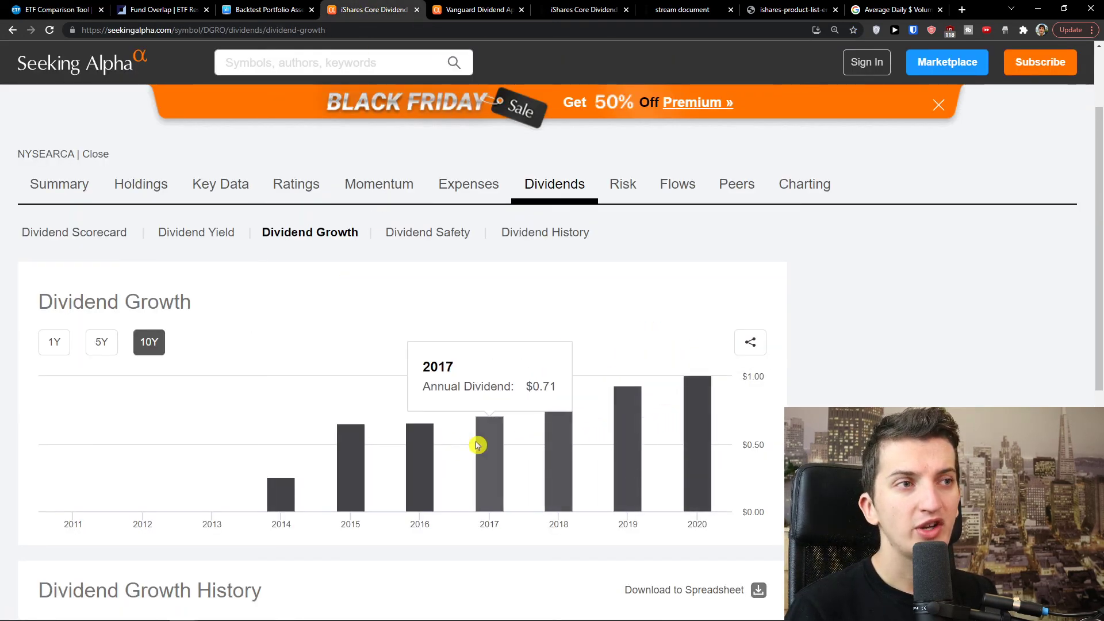
{"action": "left_click", "coordinate": [477, 10]}
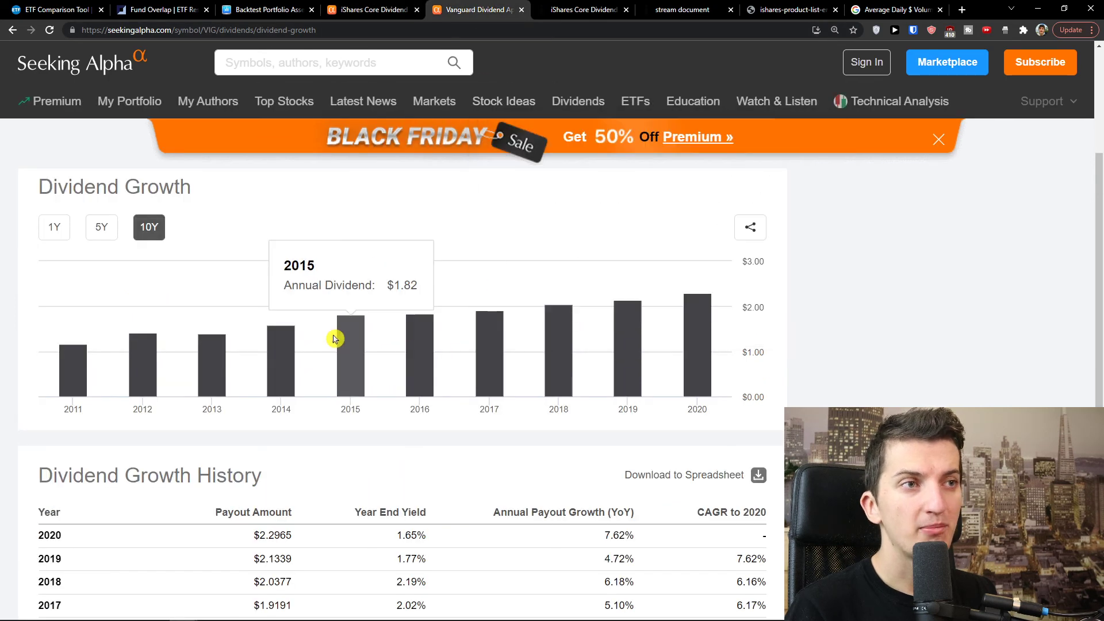
{"action": "scroll", "coordinate": [337, 333], "scroll_direction": "up", "scroll_amount": 4}
{"action": "scroll", "coordinate": [561, 370], "scroll_direction": "down", "scroll_amount": 3}
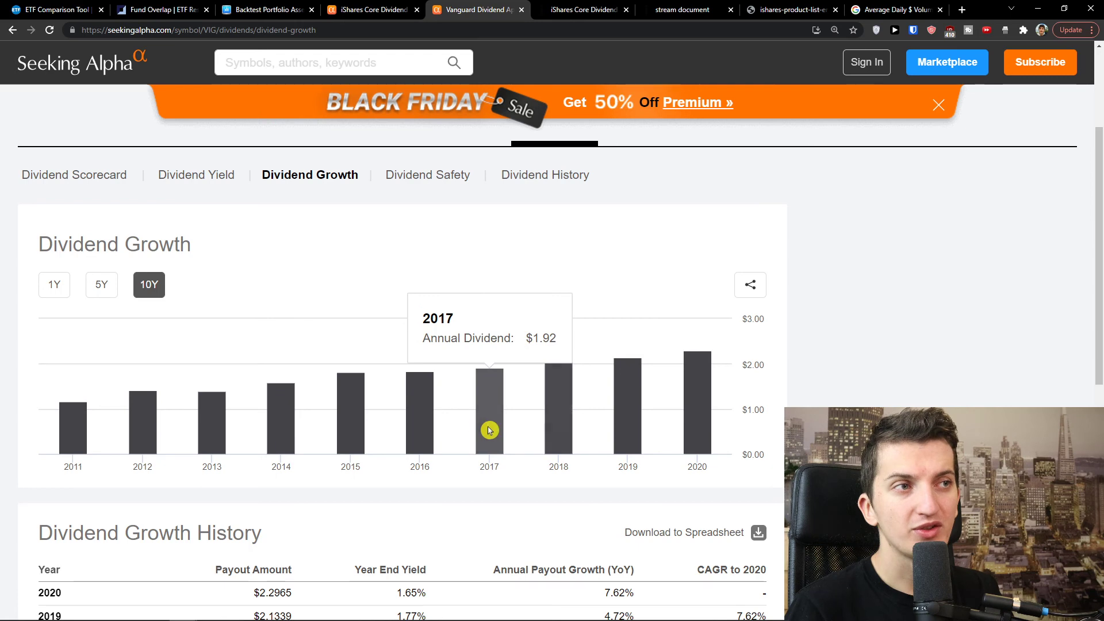
{"action": "scroll", "coordinate": [357, 414], "scroll_direction": "up", "scroll_amount": 2}
{"action": "scroll", "coordinate": [356, 414], "scroll_direction": "up", "scroll_amount": 1}
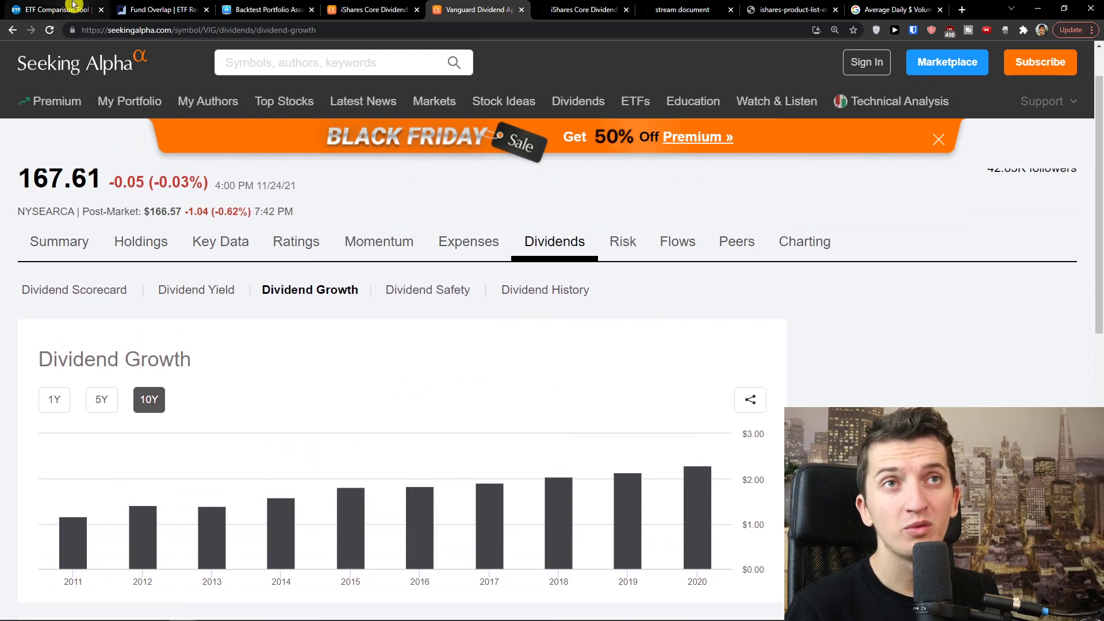
{"action": "left_click", "coordinate": [56, 9]}
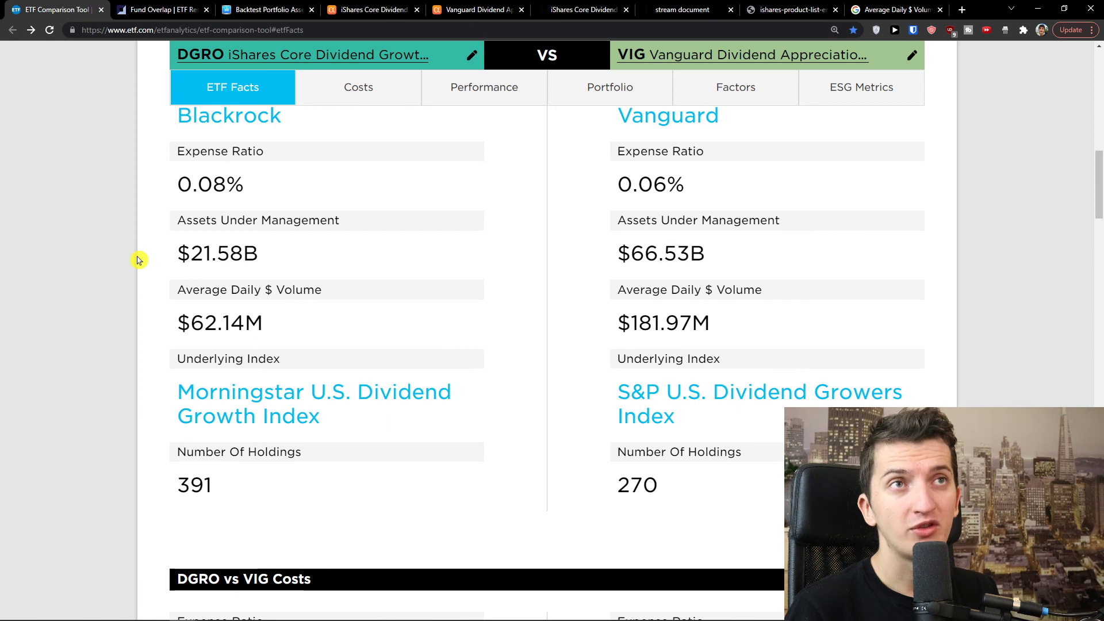